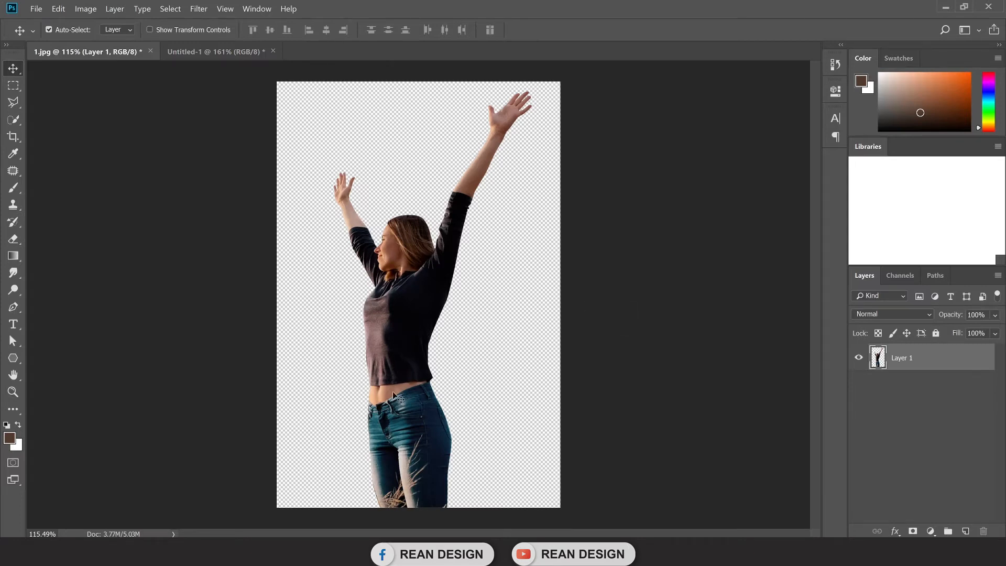
# Create a new 1080 x 1080 pixel RGB document at 72 pixels/inch with a black background
pyautogui.click(230, 56)
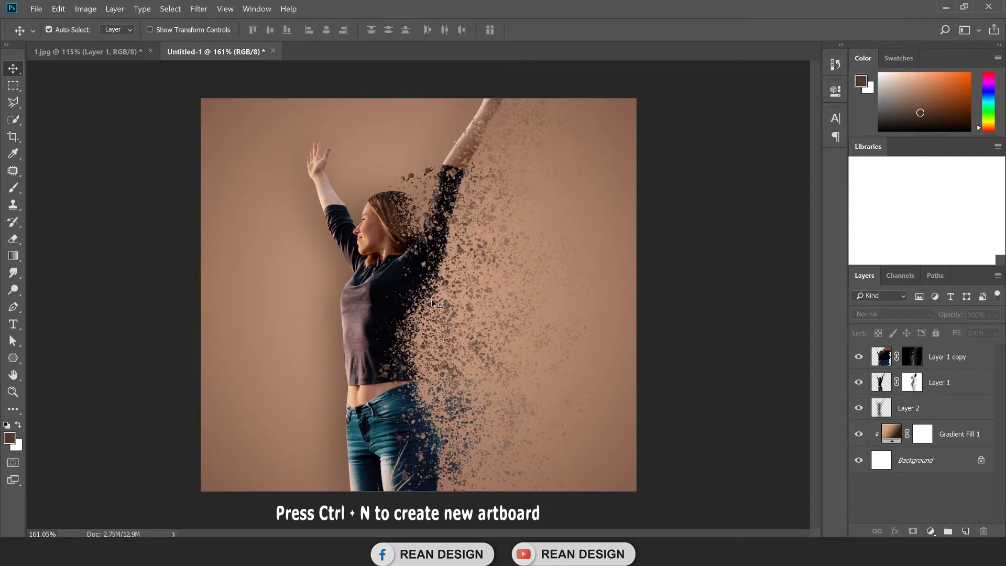
pyautogui.hotkey('ctrl', 'n')
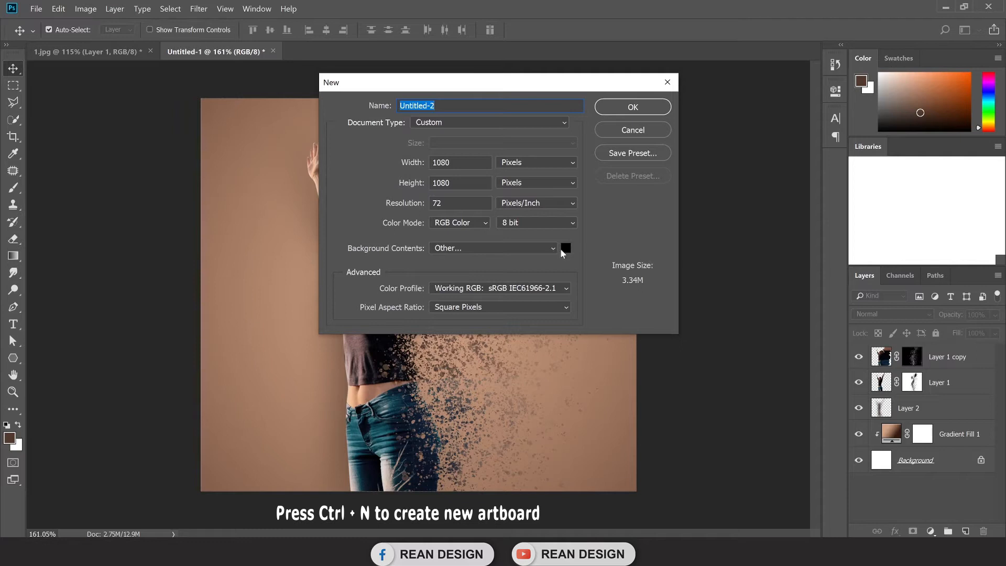
pyautogui.click(629, 111)
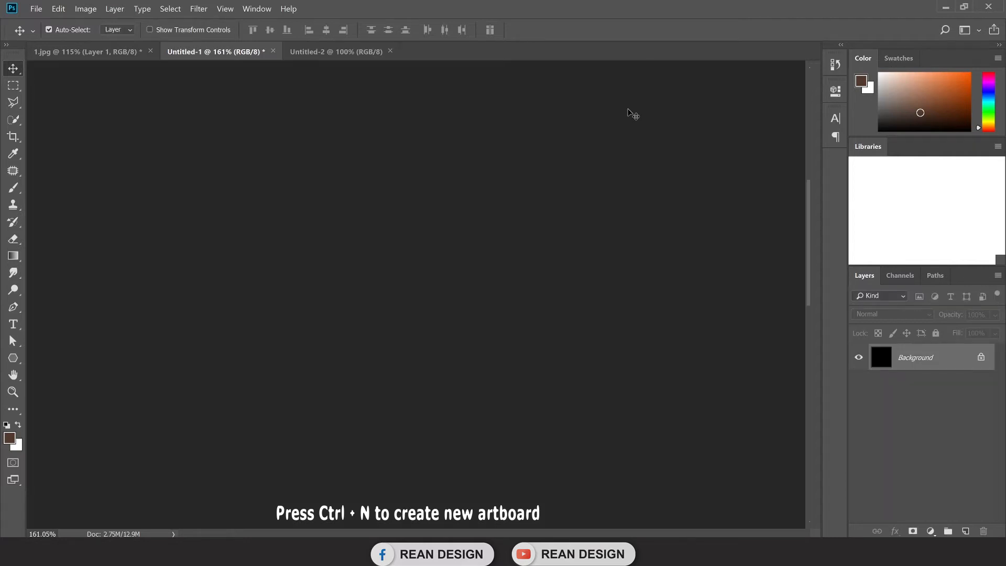
pyautogui.scroll(3, 440, 173)
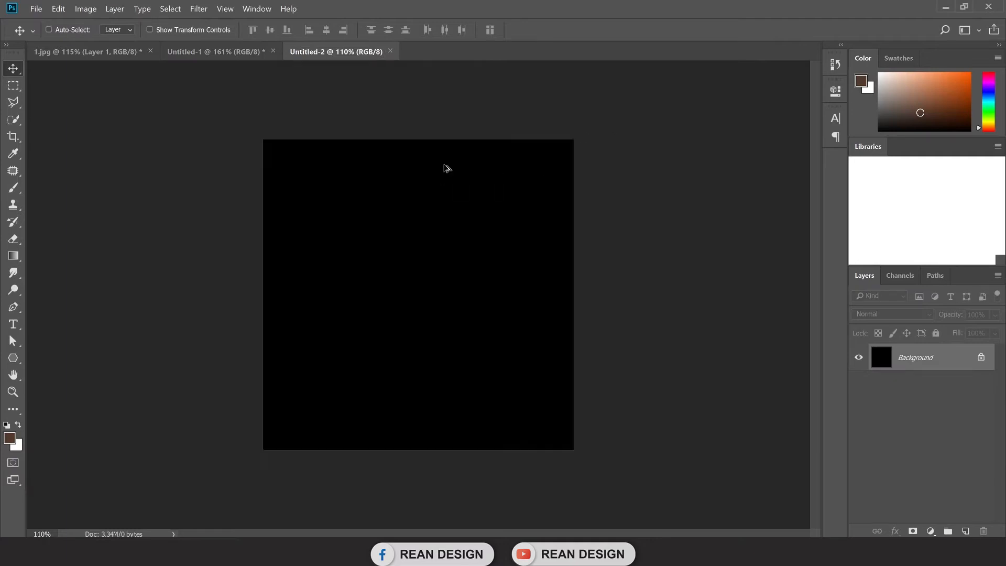
pyautogui.scroll(1, 489, 182)
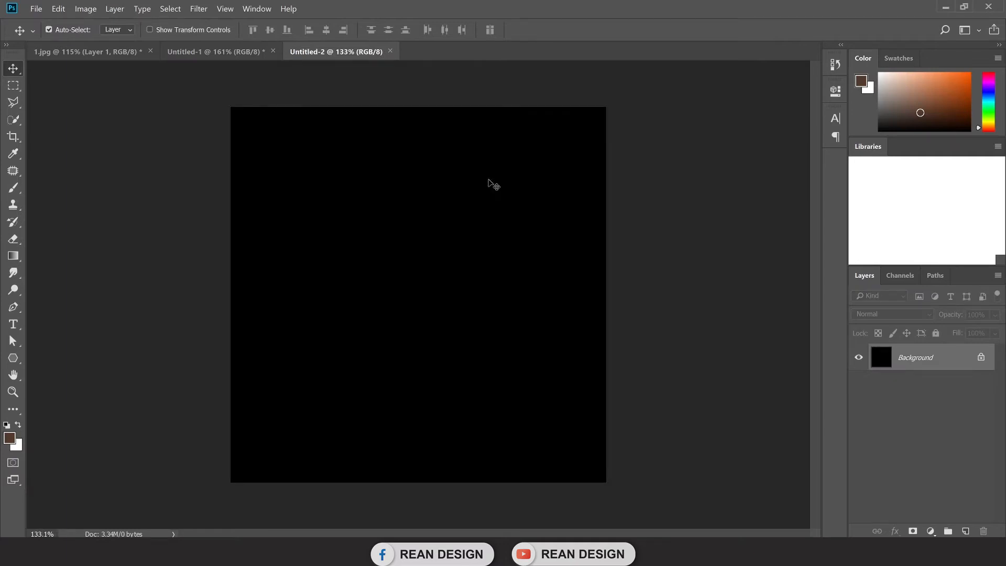
# Copy the woman cutout from 1.jpg into the new document and scale it to about 82% so both raised hands fit inside the canvas
pyautogui.click(82, 52)
pyautogui.moveTo(430, 260); pyautogui.dragTo(427, 352)
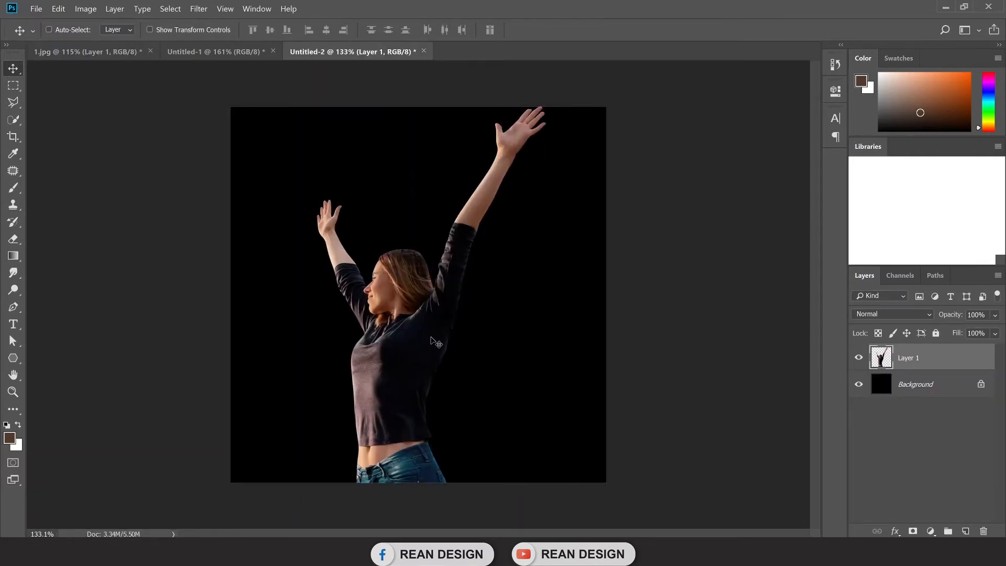
pyautogui.hotkey('ctrl', 't')
pyautogui.moveTo(546, 106); pyautogui.dragTo(512, 177)
pyautogui.moveTo(482, 234); pyautogui.dragTo(481, 207)
pyautogui.moveTo(512, 148); pyautogui.dragTo(529, 112)
pyautogui.moveTo(460, 209); pyautogui.dragTo(443, 227)
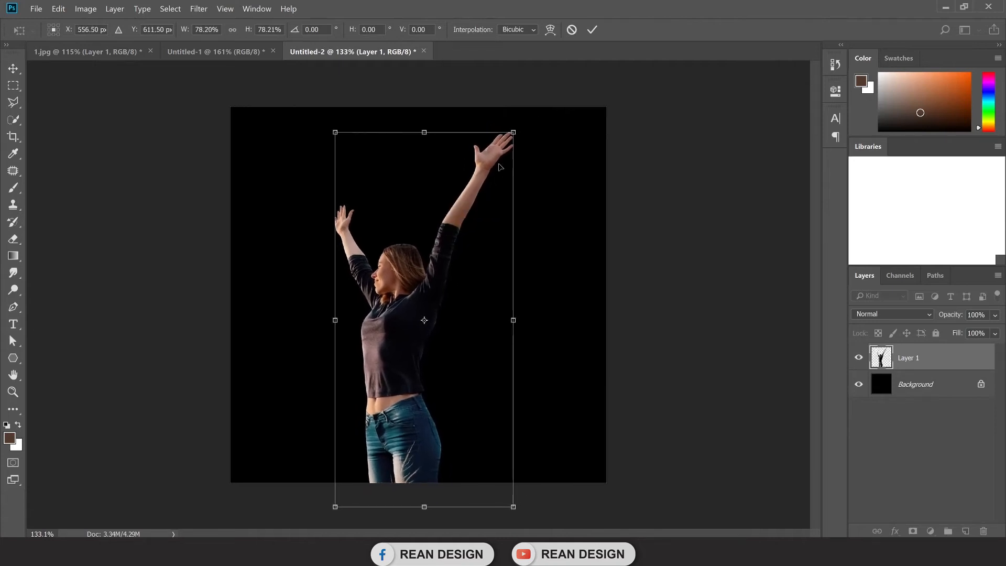
pyautogui.moveTo(514, 135); pyautogui.dragTo(522, 116)
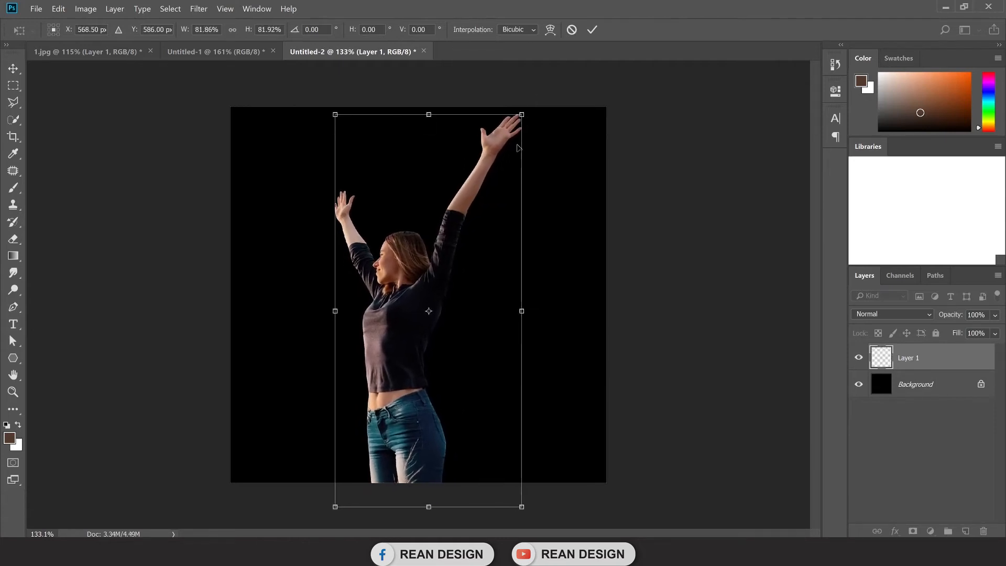
pyautogui.press('Return')
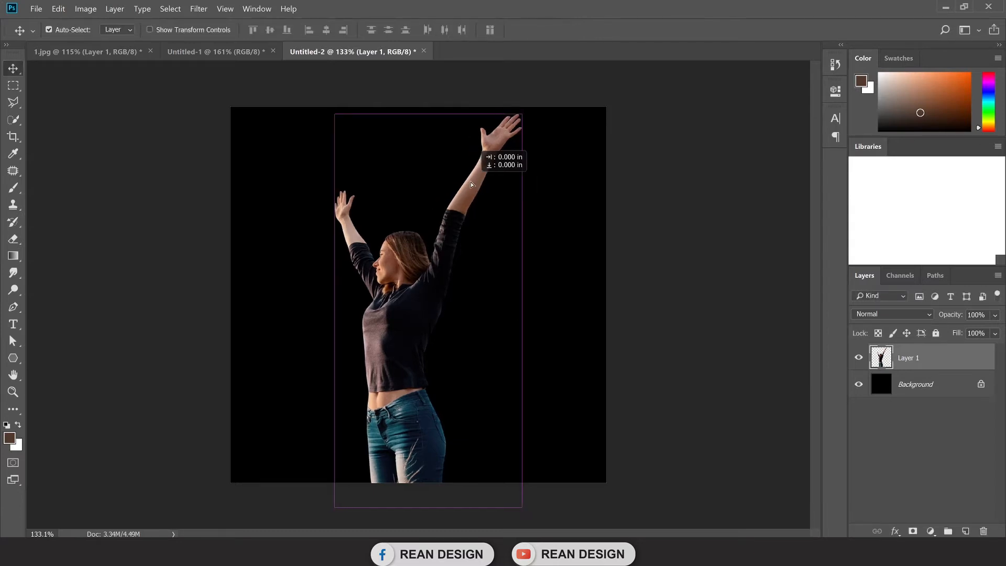
# Fill the Background layer with the brown radial gradient, spreading from the canvas centre out beyond its right edge
pyautogui.click(935, 387)
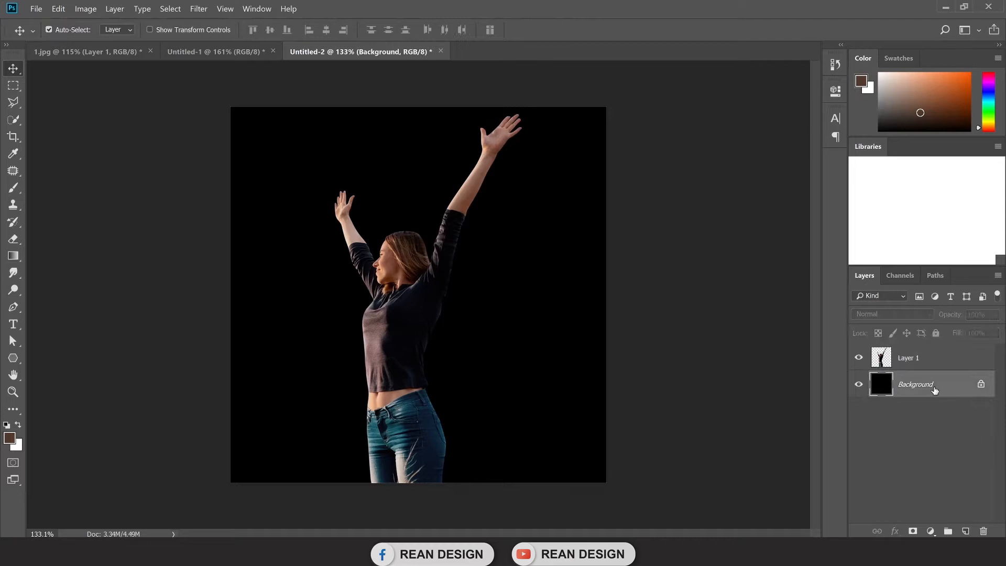
pyautogui.click(241, 56)
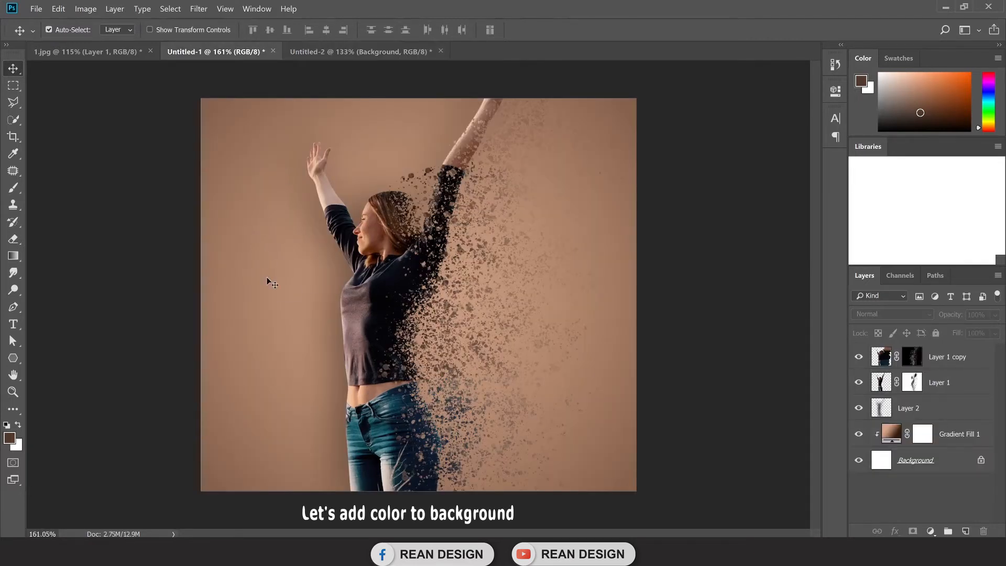
pyautogui.click(392, 53)
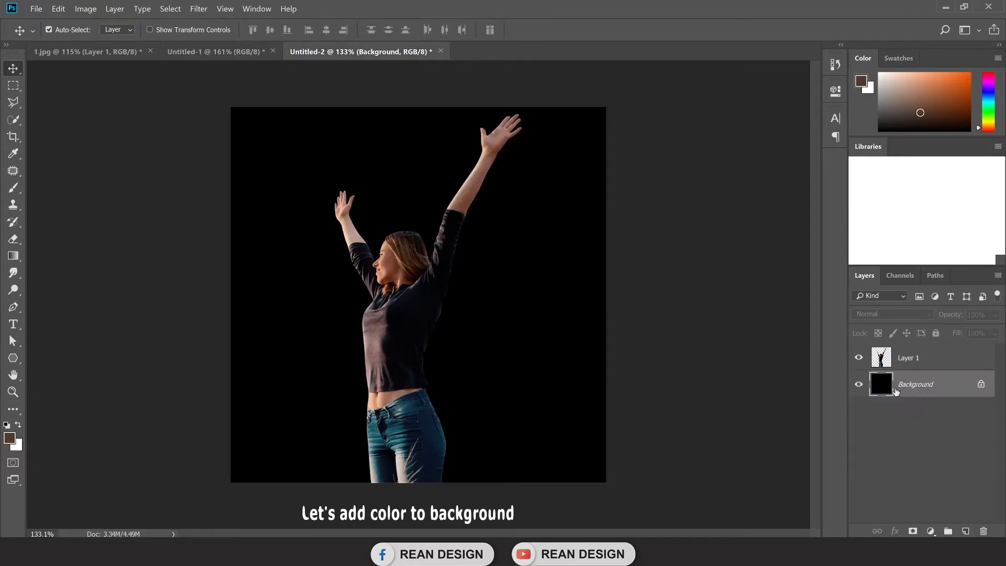
pyautogui.click(923, 433)
pyautogui.click(916, 383)
pyautogui.click(13, 256)
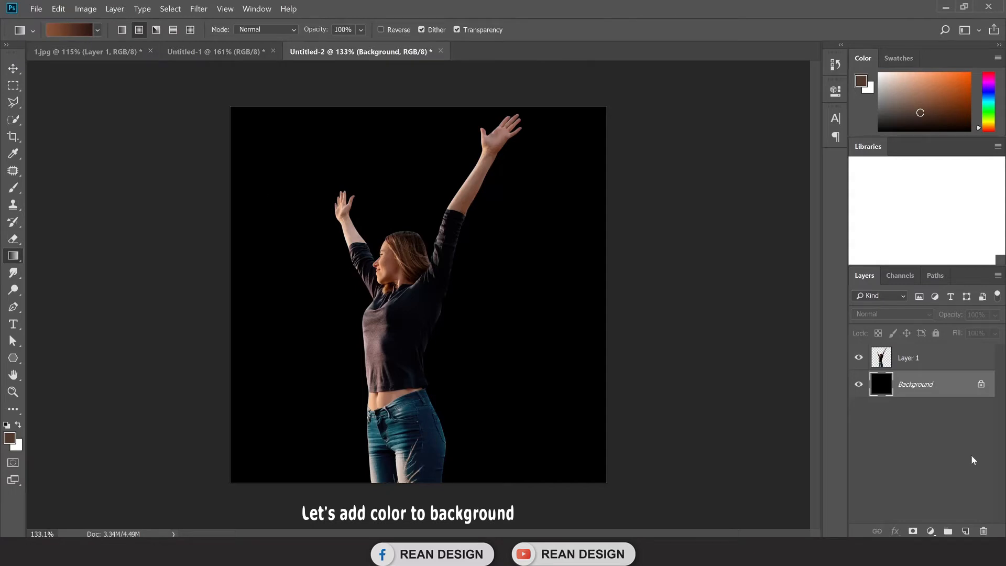
pyautogui.moveTo(280, 228); pyautogui.dragTo(505, 404)
pyautogui.moveTo(414, 272); pyautogui.dragTo(626, 479)
pyautogui.moveTo(412, 297); pyautogui.dragTo(732, 291)
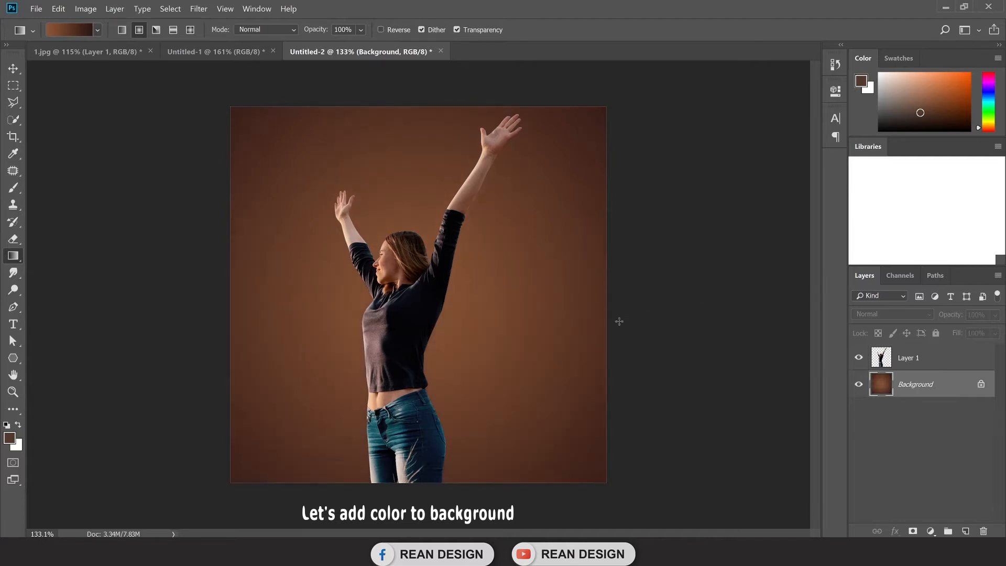
pyautogui.moveTo(410, 295); pyautogui.dragTo(754, 278)
pyautogui.click(12, 70)
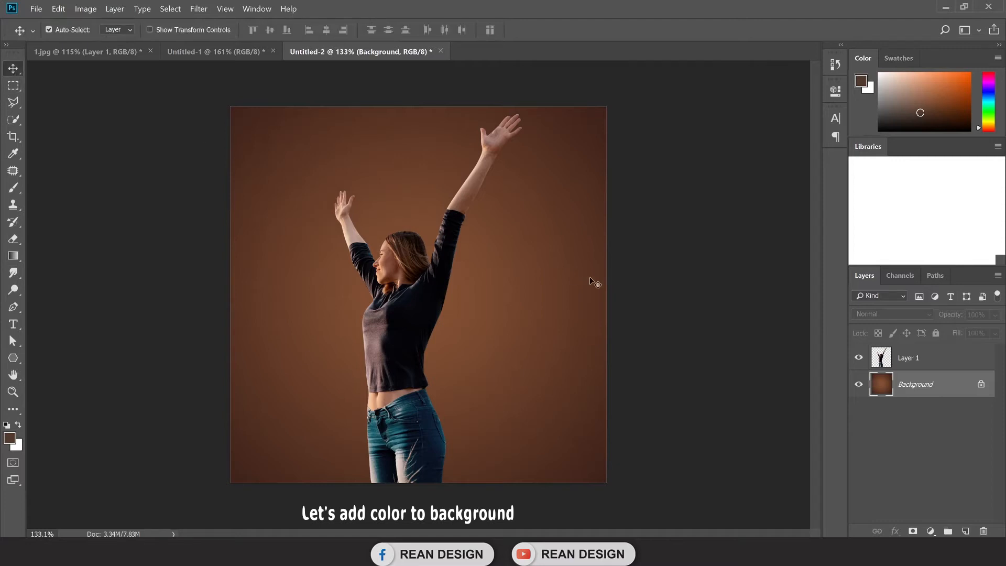
# Duplicate Layer 1, place the copy beneath the original, hide the original and select the copy
pyautogui.click(667, 251)
pyautogui.click(397, 326)
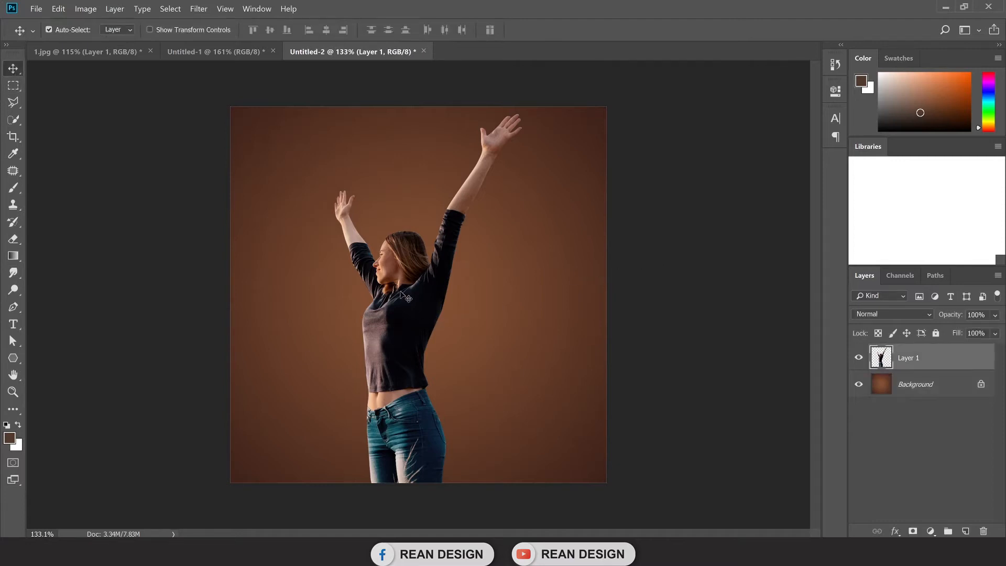
pyautogui.moveTo(917, 360); pyautogui.dragTo(965, 530)
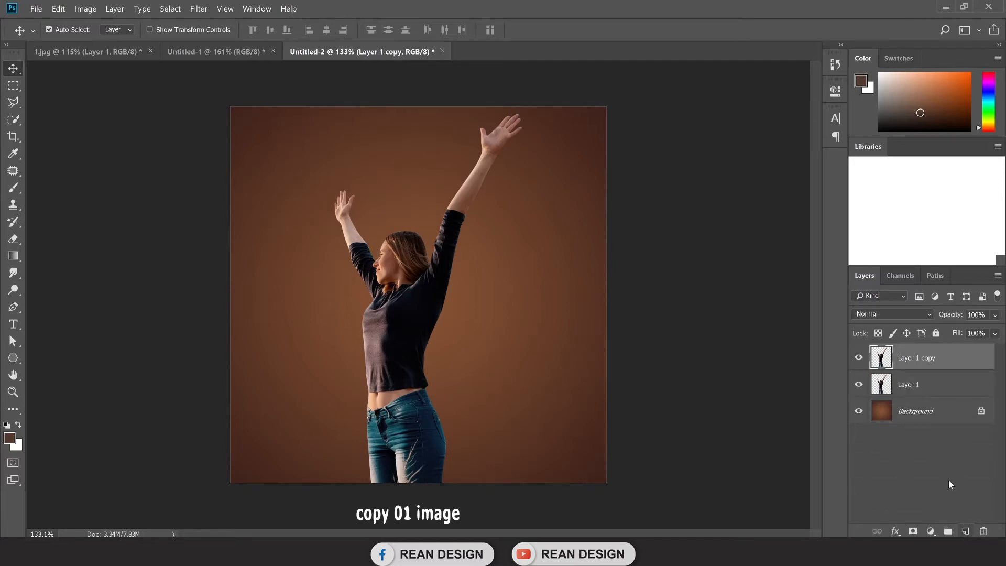
pyautogui.moveTo(917, 387); pyautogui.dragTo(937, 357)
pyautogui.click(939, 386)
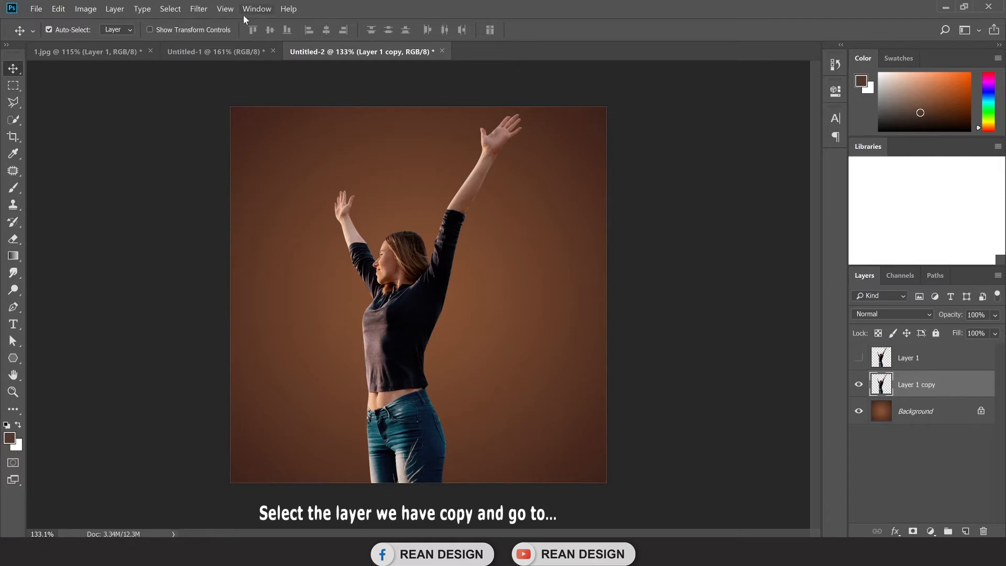
# Using Liquify with a size 175 forward warp brush, stretch the raised arm, torso and jeans of Layer 1 copy out to the canvas's right edge
pyautogui.click(198, 9)
pyautogui.moveTo(226, 8)
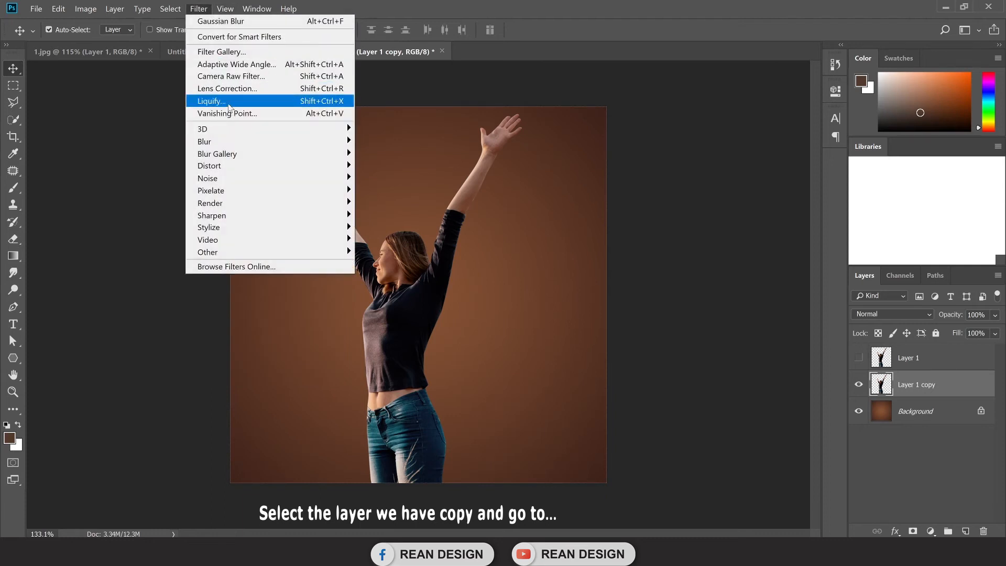
pyautogui.click(229, 105)
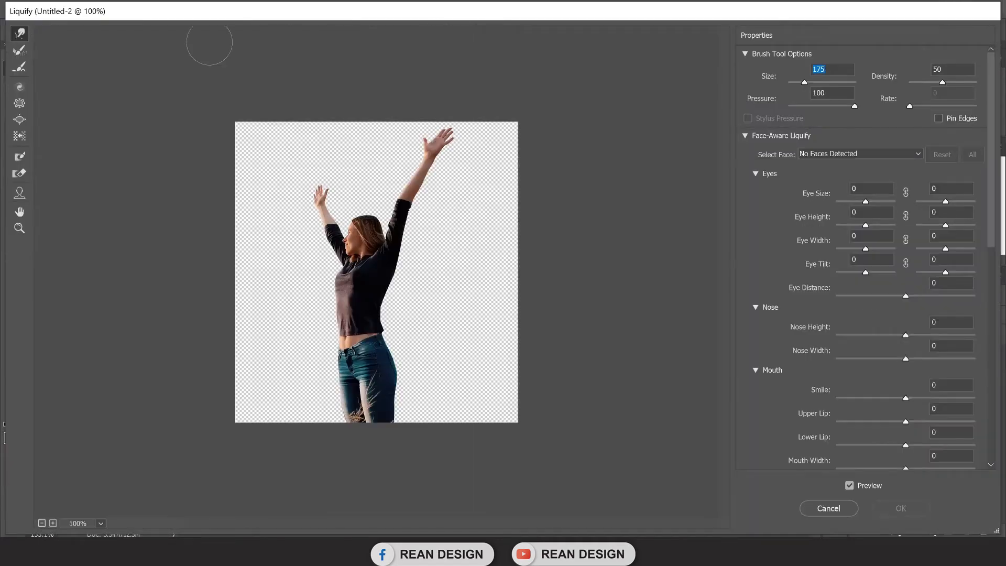
pyautogui.moveTo(447, 140)
pyautogui.mouseDown()
pyautogui.moveTo(479, 139)
pyautogui.moveTo(492, 162)
pyautogui.mouseUp()
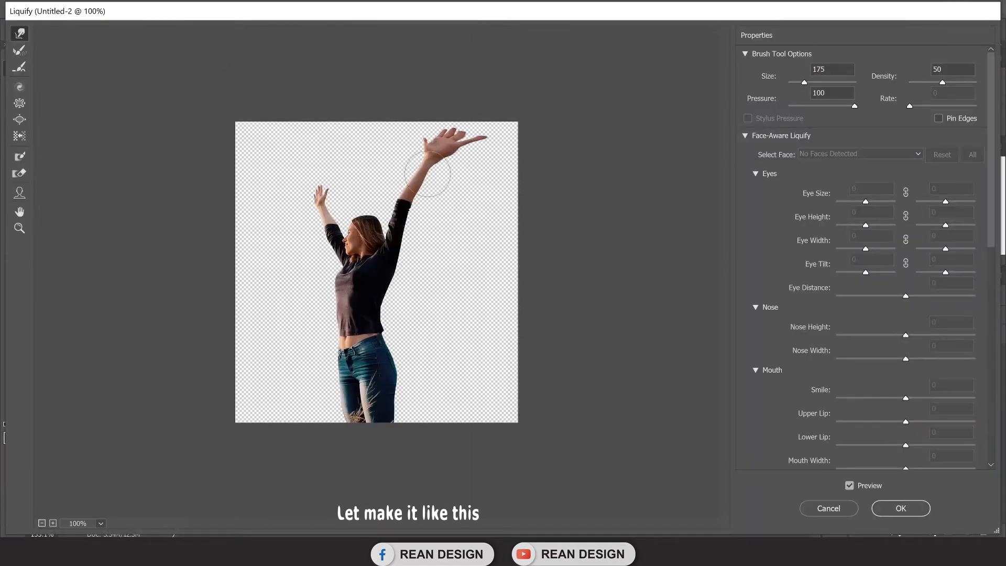
pyautogui.moveTo(428, 174); pyautogui.dragTo(474, 176)
pyautogui.moveTo(414, 207)
pyautogui.mouseDown()
pyautogui.moveTo(431, 191)
pyautogui.moveTo(517, 194)
pyautogui.moveTo(460, 233)
pyautogui.moveTo(424, 214)
pyautogui.moveTo(399, 261)
pyautogui.moveTo(493, 242)
pyautogui.mouseUp()
pyautogui.moveTo(406, 265)
pyautogui.mouseDown()
pyautogui.moveTo(431, 248)
pyautogui.moveTo(411, 276)
pyautogui.moveTo(488, 287)
pyautogui.mouseUp()
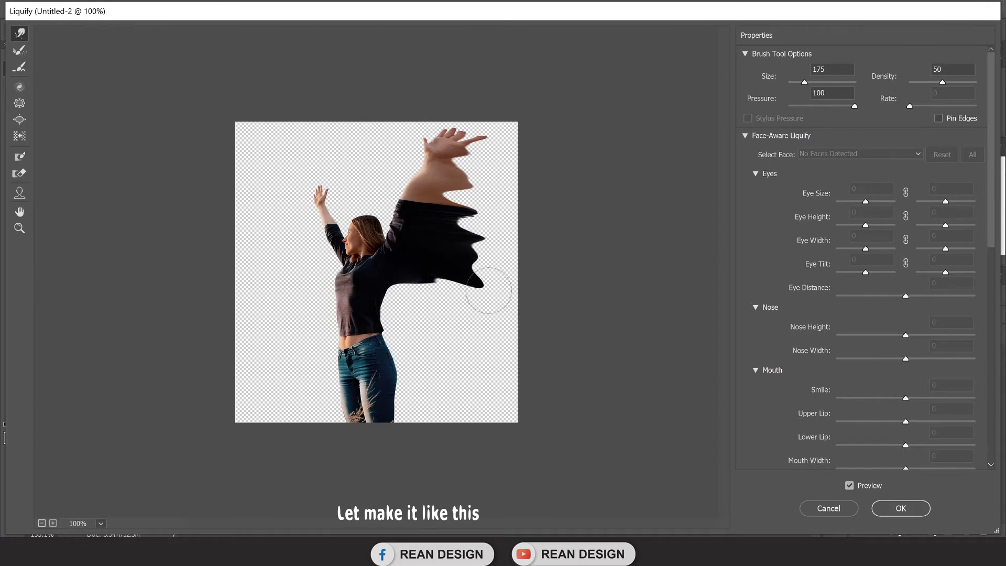
pyautogui.moveTo(396, 296); pyautogui.dragTo(428, 314)
pyautogui.moveTo(410, 277)
pyautogui.mouseDown()
pyautogui.moveTo(429, 352)
pyautogui.moveTo(404, 386)
pyautogui.moveTo(465, 411)
pyautogui.moveTo(410, 320)
pyautogui.moveTo(434, 320)
pyautogui.mouseUp()
pyautogui.moveTo(402, 322)
pyautogui.mouseDown()
pyautogui.moveTo(464, 344)
pyautogui.moveTo(456, 353)
pyautogui.moveTo(467, 331)
pyautogui.mouseUp()
pyautogui.moveTo(399, 291)
pyautogui.mouseDown()
pyautogui.moveTo(480, 314)
pyautogui.moveTo(498, 304)
pyautogui.mouseUp()
pyautogui.moveTo(464, 192)
pyautogui.mouseDown()
pyautogui.moveTo(479, 166)
pyautogui.moveTo(515, 183)
pyautogui.moveTo(506, 224)
pyautogui.moveTo(526, 218)
pyautogui.moveTo(549, 260)
pyautogui.moveTo(516, 356)
pyautogui.moveTo(523, 339)
pyautogui.moveTo(456, 388)
pyautogui.moveTo(418, 385)
pyautogui.moveTo(419, 407)
pyautogui.moveTo(516, 402)
pyautogui.moveTo(504, 374)
pyautogui.moveTo(463, 386)
pyautogui.moveTo(488, 402)
pyautogui.moveTo(527, 293)
pyautogui.mouseUp()
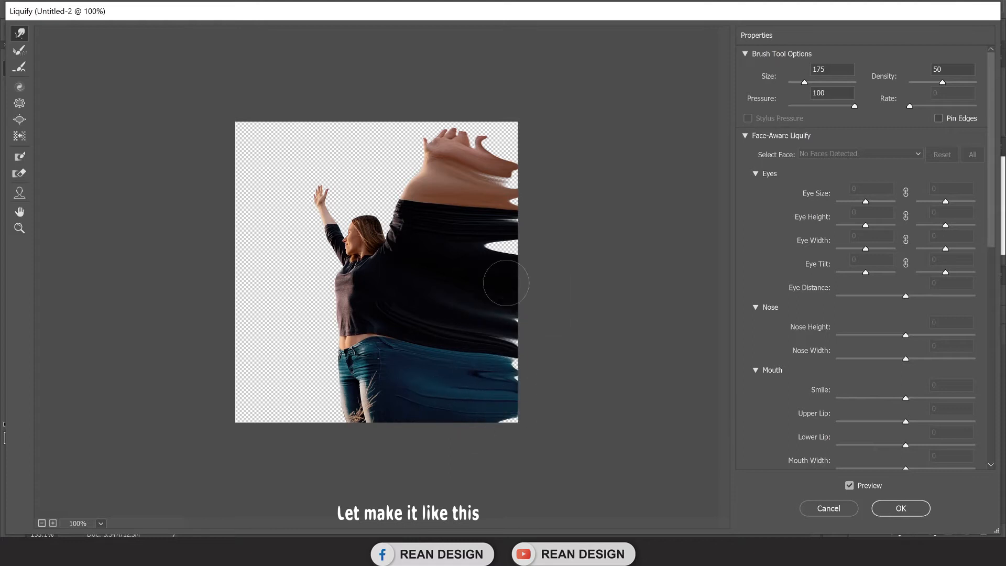
# Warp the back of the hair and the smaller raised hand to the right as well, and apply the Liquify filter
pyautogui.moveTo(382, 213); pyautogui.dragTo(401, 234)
pyautogui.scroll(1, 401, 234)
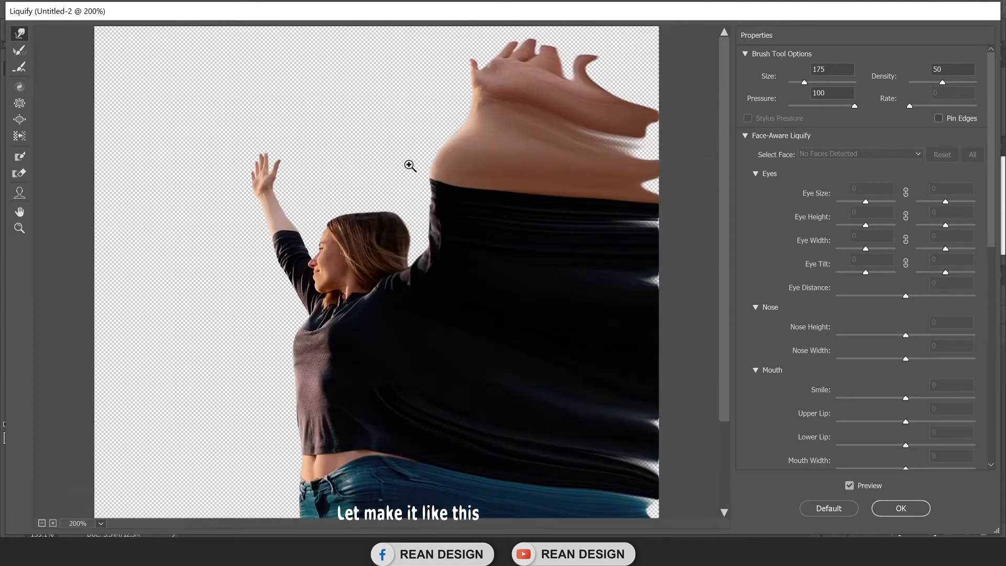
pyautogui.scroll(1, 407, 186)
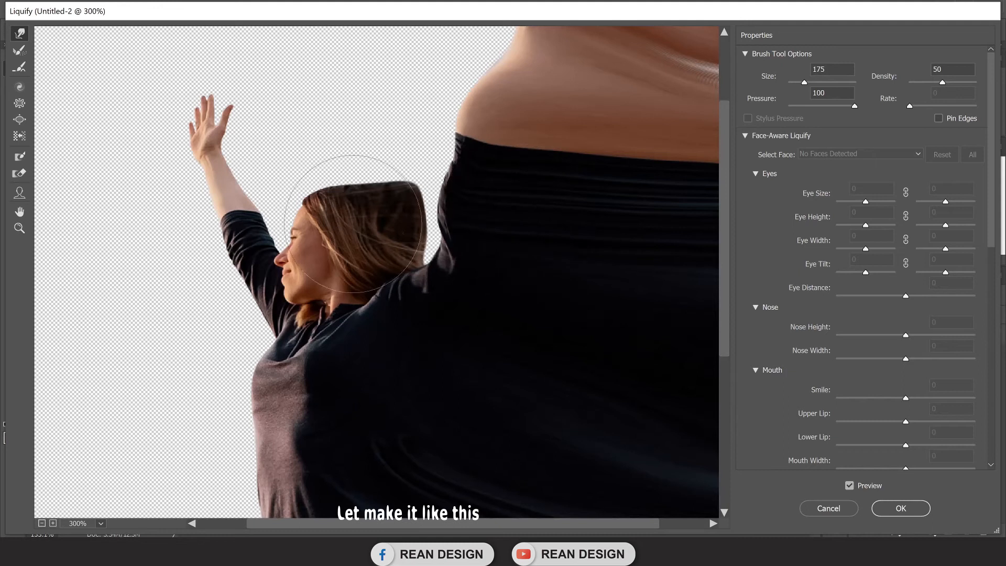
pyautogui.moveTo(262, 129); pyautogui.dragTo(303, 95)
pyautogui.scroll(-1, 410, 240)
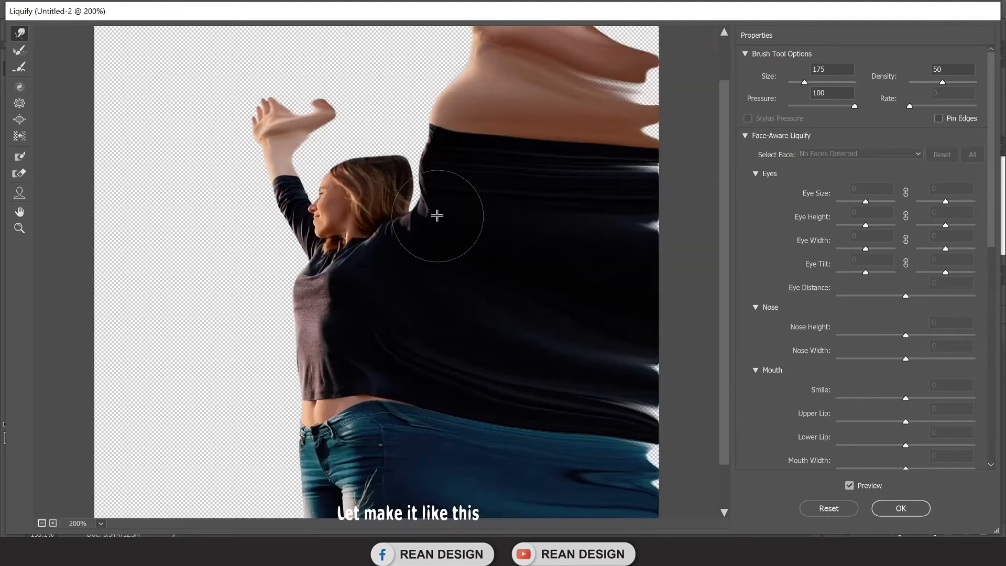
pyautogui.scroll(-1, 468, 222)
pyautogui.click(897, 508)
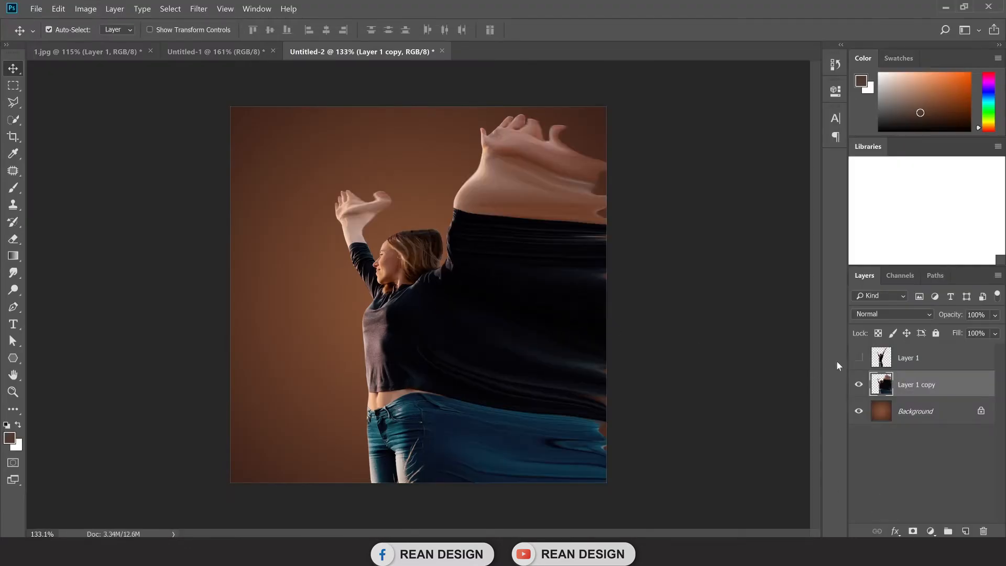
# Show Layer 1 again and compare it with the stretched copy and the finished example in Untitled-1
pyautogui.click(859, 358)
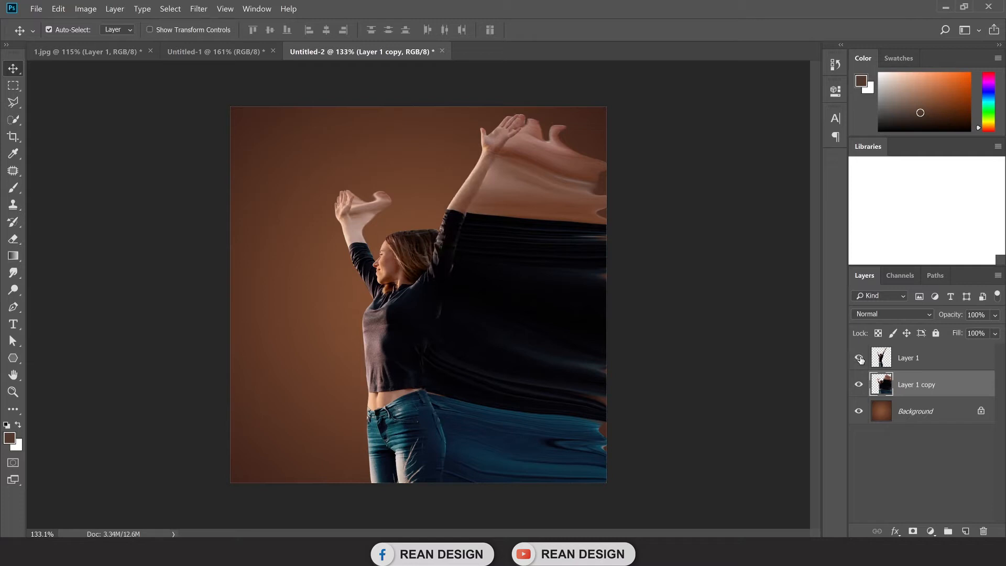
pyautogui.click(235, 58)
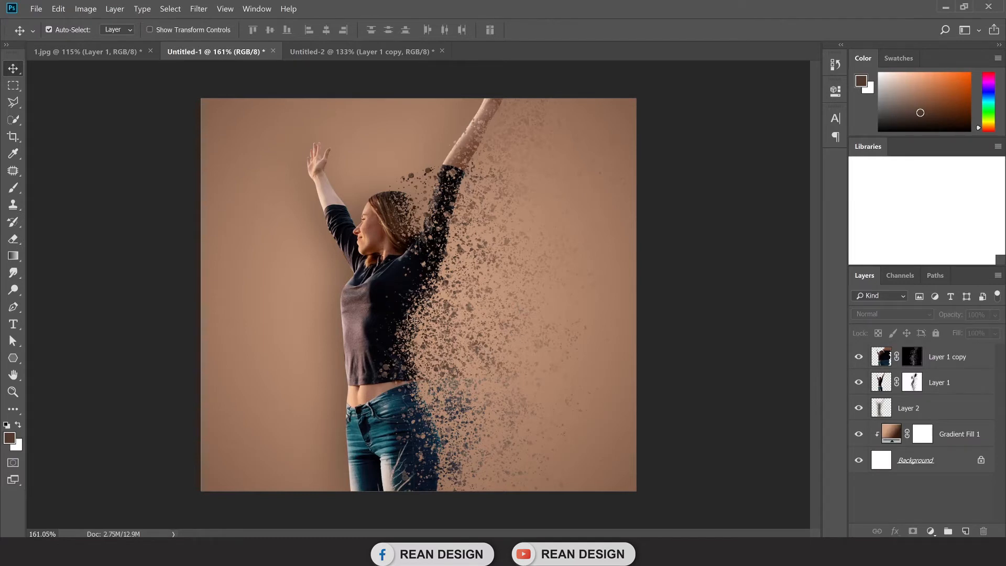
pyautogui.click(338, 52)
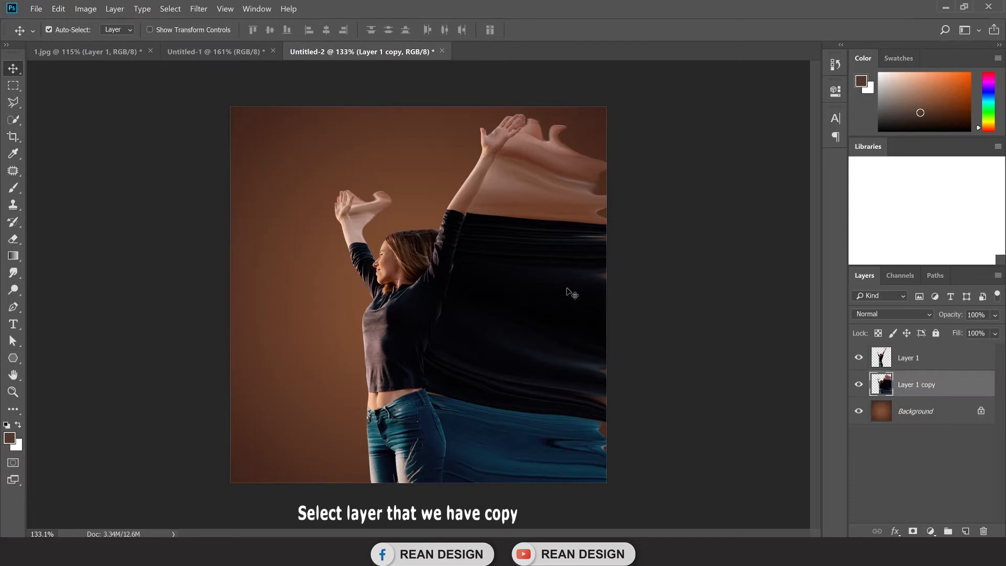
pyautogui.click(859, 358)
pyautogui.click(859, 361)
pyautogui.click(859, 361)
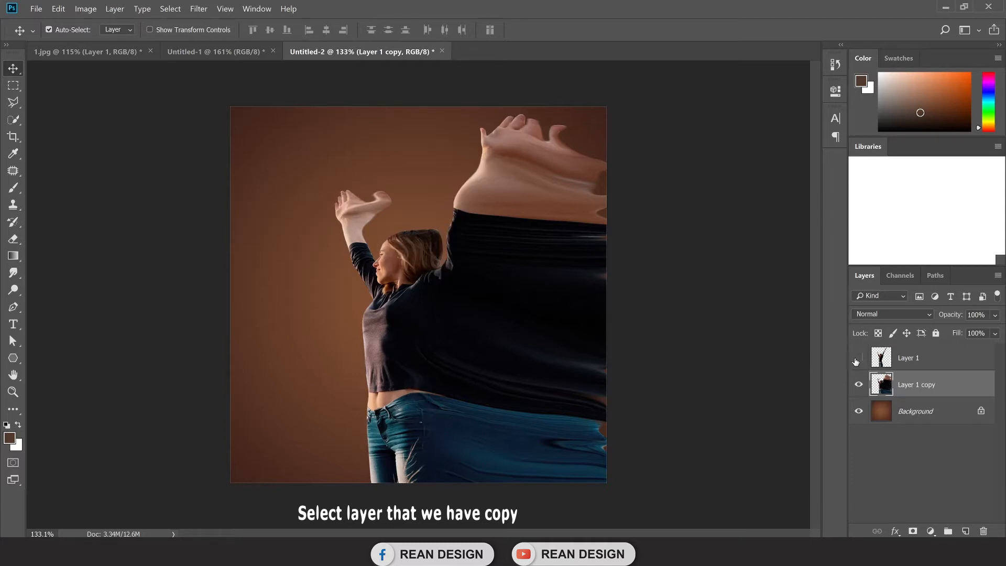
pyautogui.click(858, 358)
# Add a layer mask to Layer 1 copy and invert it to black to hide the stretched figure
pyautogui.click(918, 360)
pyautogui.click(920, 386)
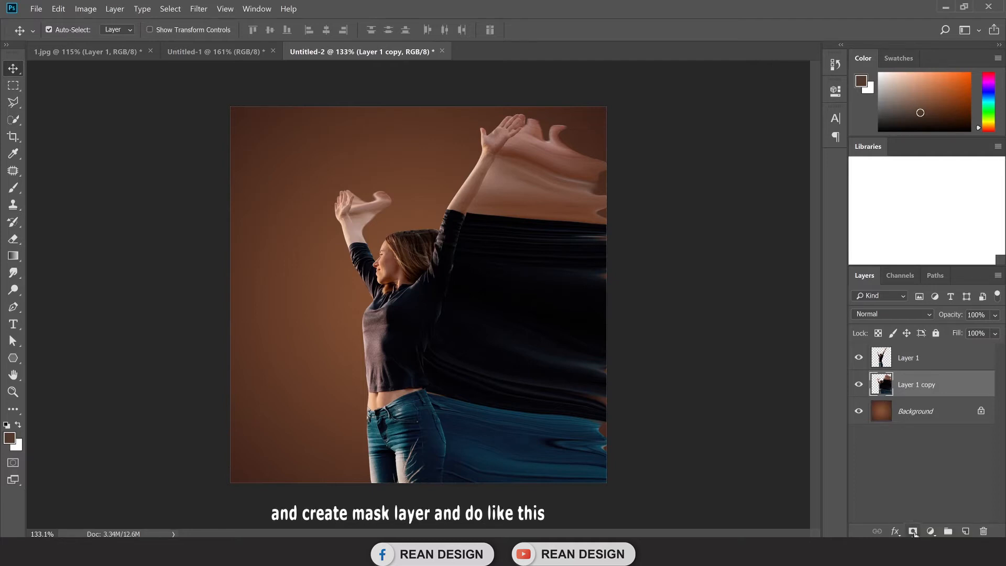
pyautogui.click(913, 531)
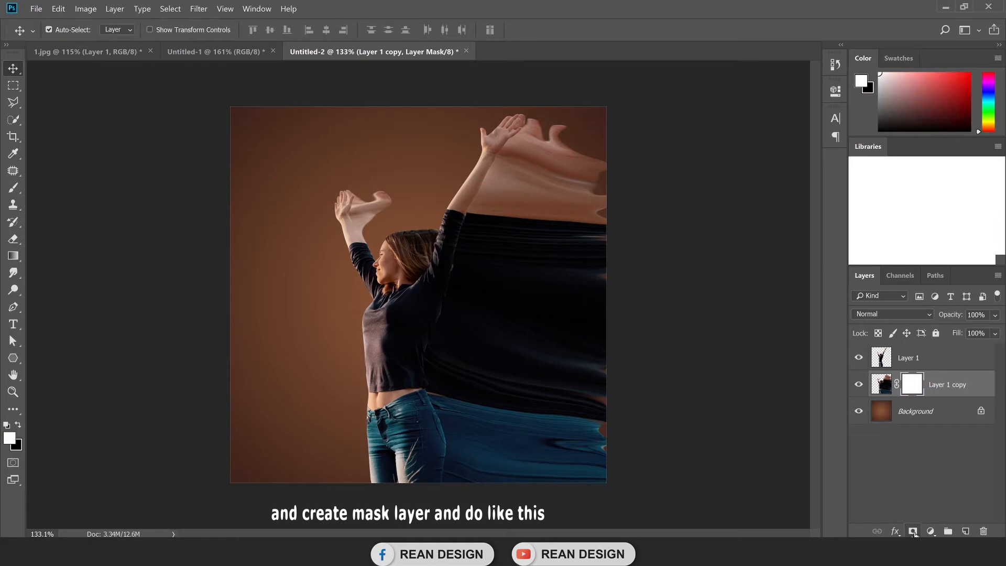
pyautogui.click(19, 427)
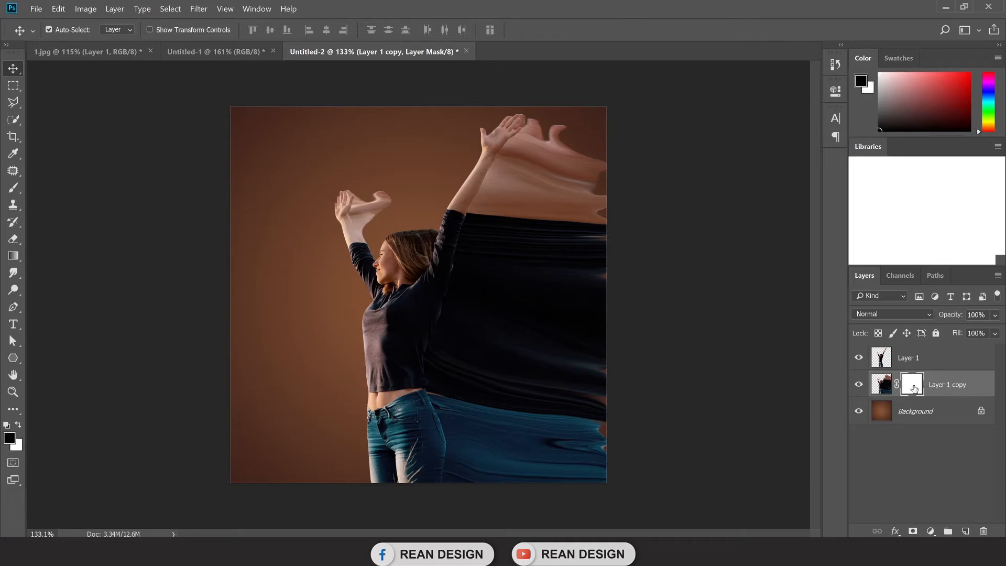
pyautogui.moveTo(921, 389); pyautogui.dragTo(923, 393)
pyautogui.hotkey('ctrl', 'i')
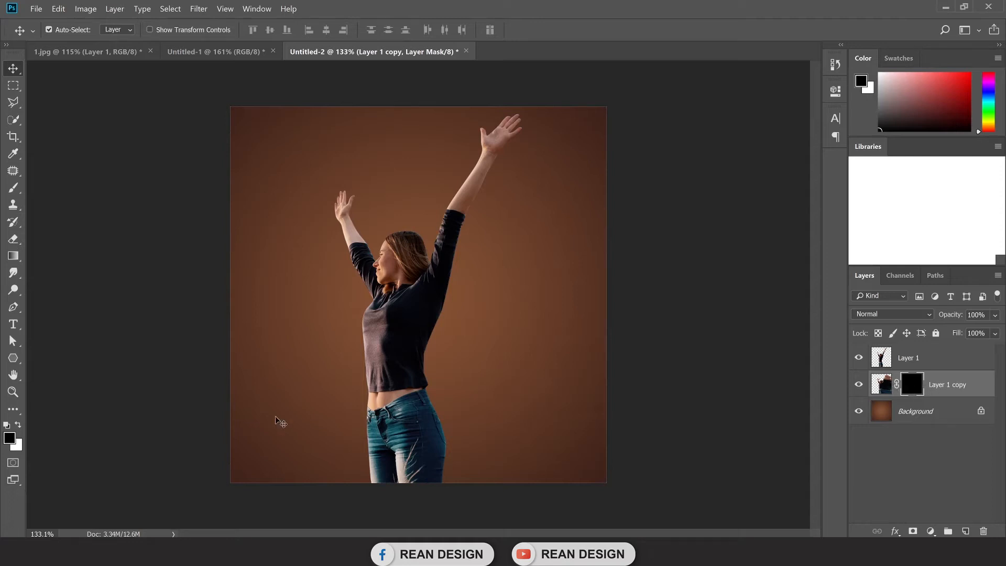
# Set white as the painting colour and choose the Kyle's Spatter Brushes - Supreme Spatter & Texture brush at size 161
pyautogui.click(19, 426)
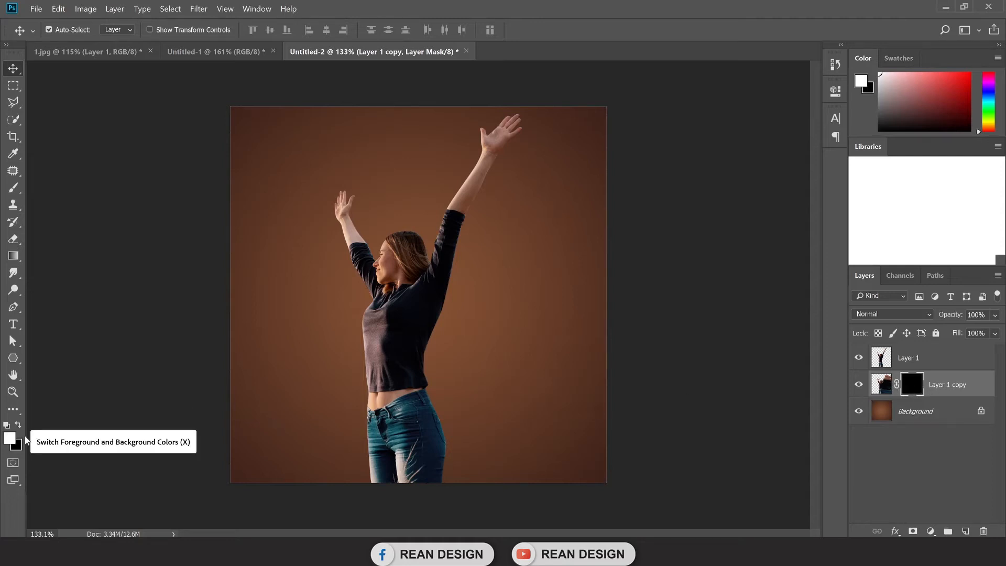
pyautogui.click(19, 193)
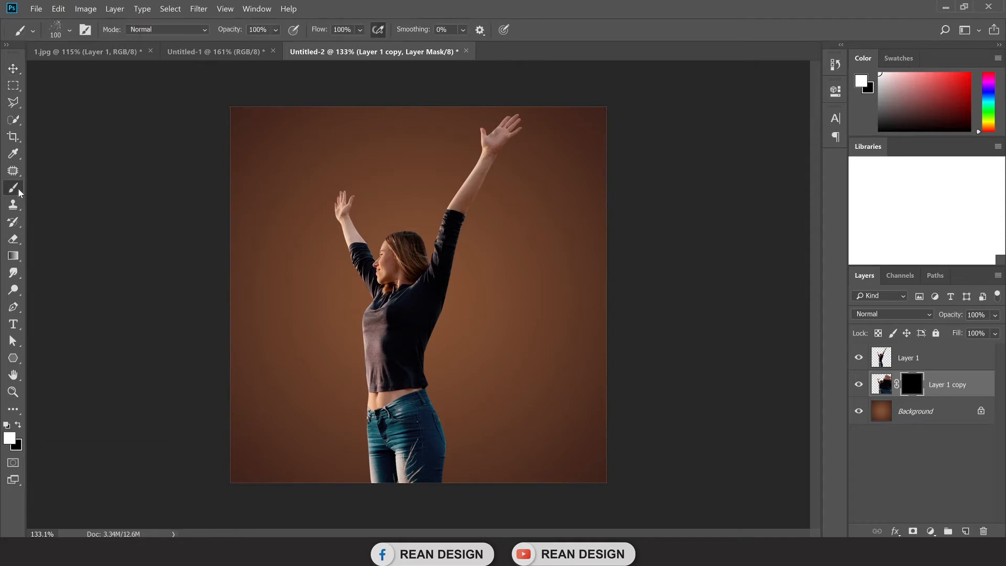
pyautogui.click(69, 31)
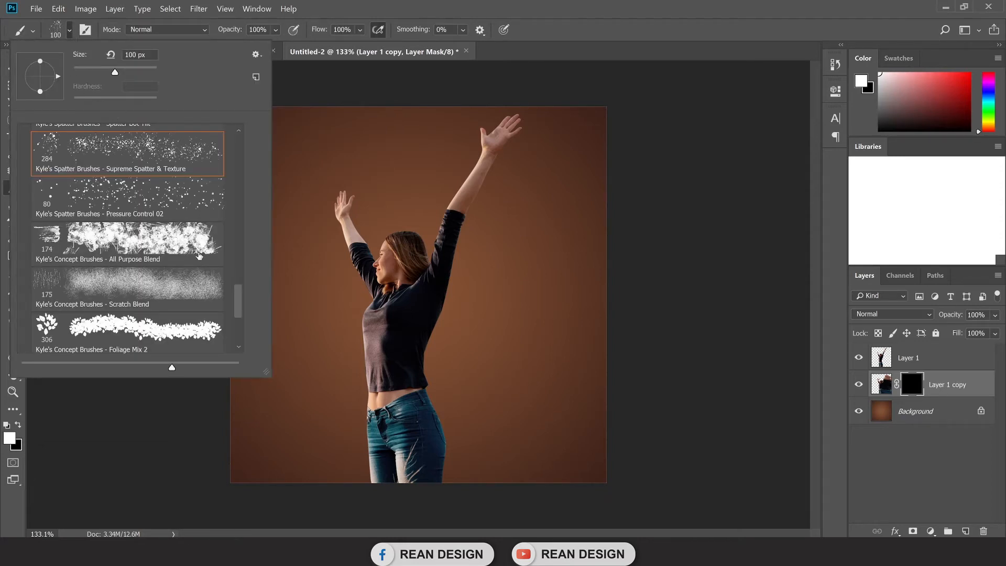
pyautogui.moveTo(238, 294)
pyautogui.mouseDown()
pyautogui.moveTo(241, 256)
pyautogui.moveTo(240, 278)
pyautogui.mouseUp()
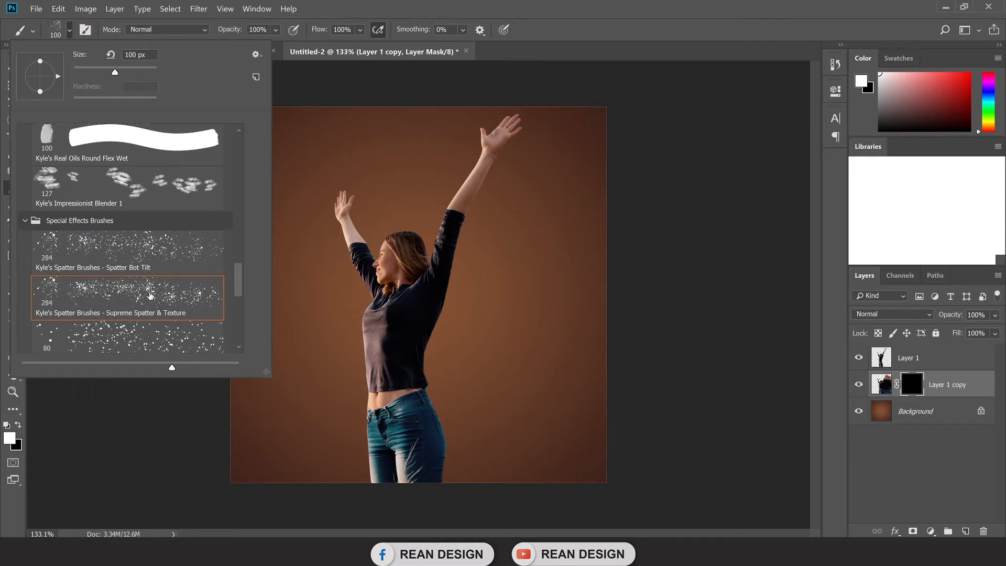
pyautogui.scroll(1, 241, 284)
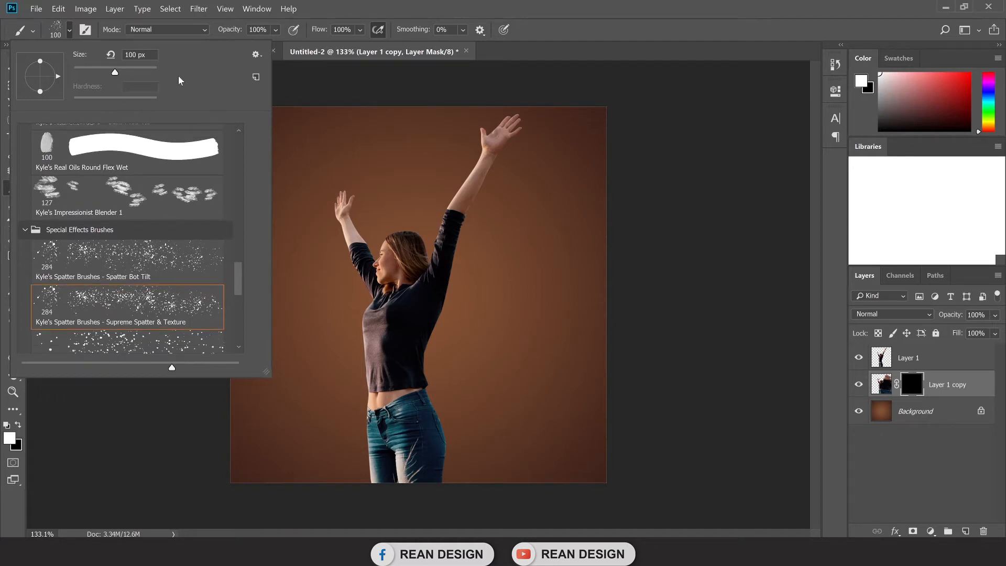
pyautogui.moveTo(122, 71); pyautogui.dragTo(127, 71)
pyautogui.press('Return')
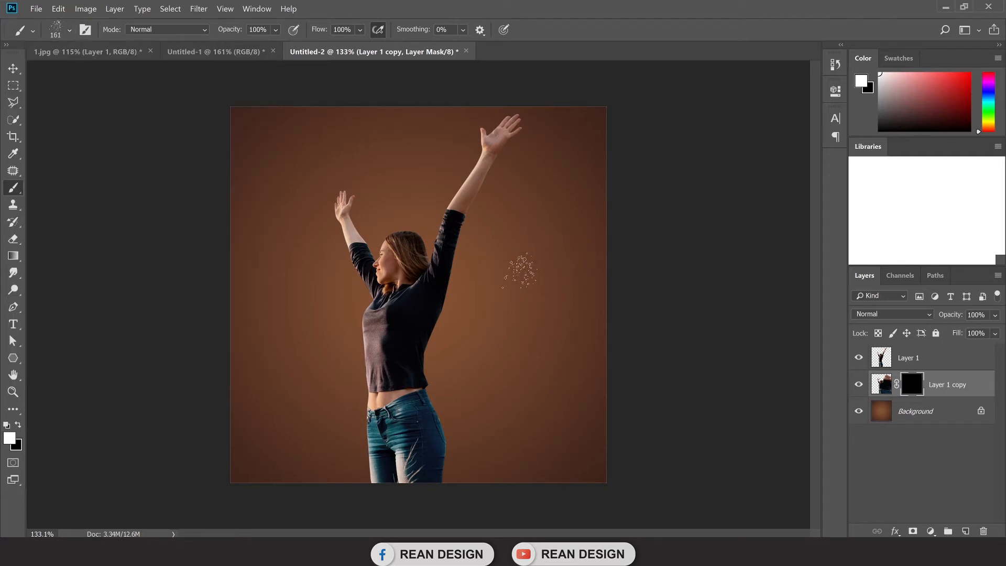
# Paint spatter particles on the Layer 1 copy mask beside the back, jeans and upper sleeve with the brush enlarged to 300
pyautogui.press(']')
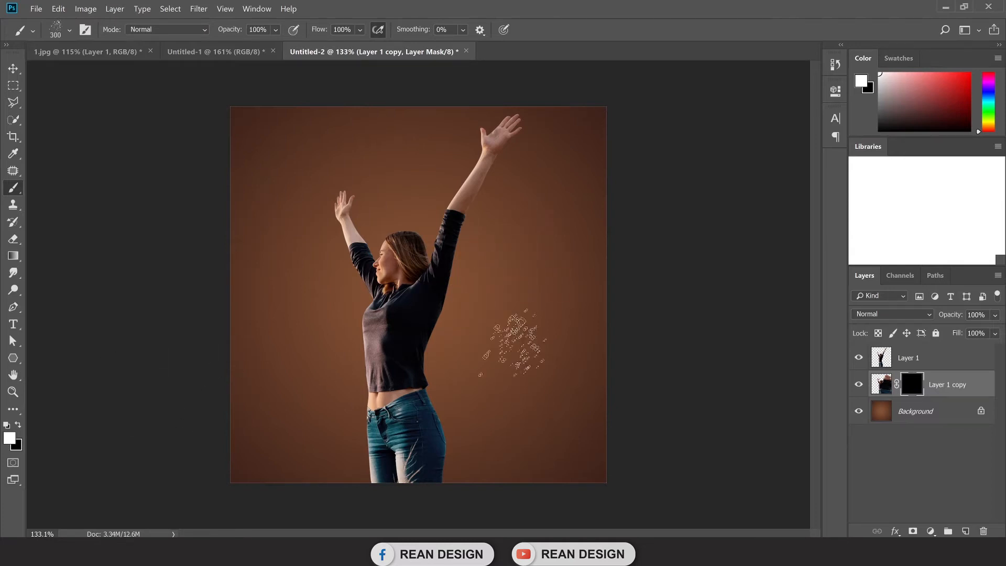
pyautogui.click(457, 317)
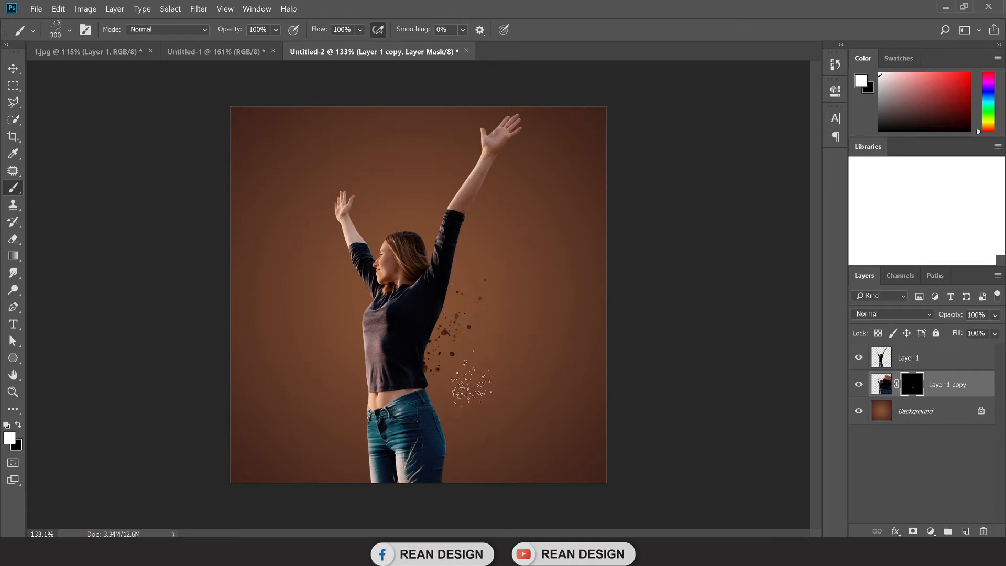
pyautogui.click(465, 387)
pyautogui.click(494, 434)
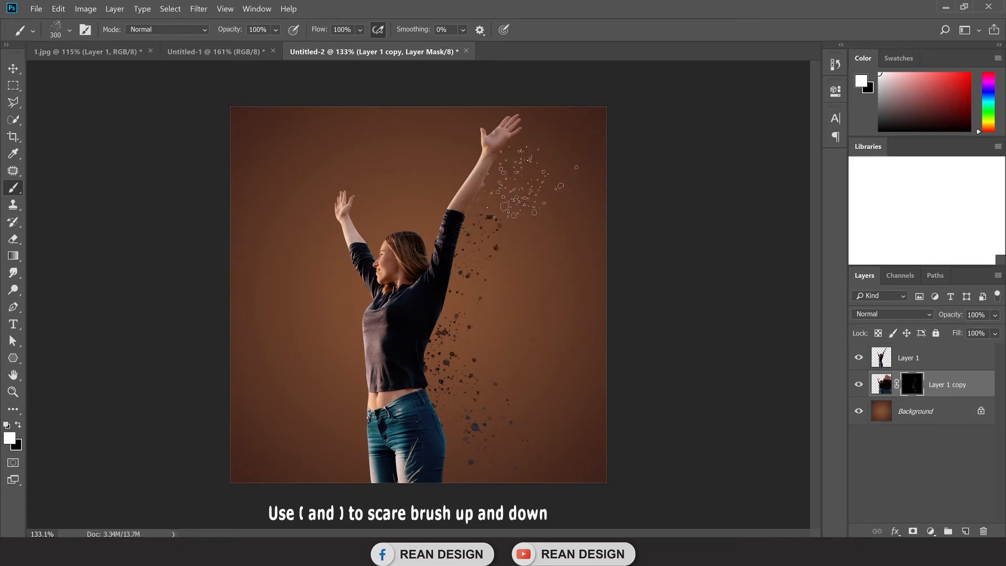
# Reduce the spatter brush to 150 and add smaller particles beside the torso and jeans on the Layer 1 copy mask
pyautogui.press('[')
pyautogui.press('[')
pyautogui.press('[')
pyautogui.press('[')
pyautogui.click(476, 302)
pyautogui.moveTo(493, 305); pyautogui.dragTo(490, 327)
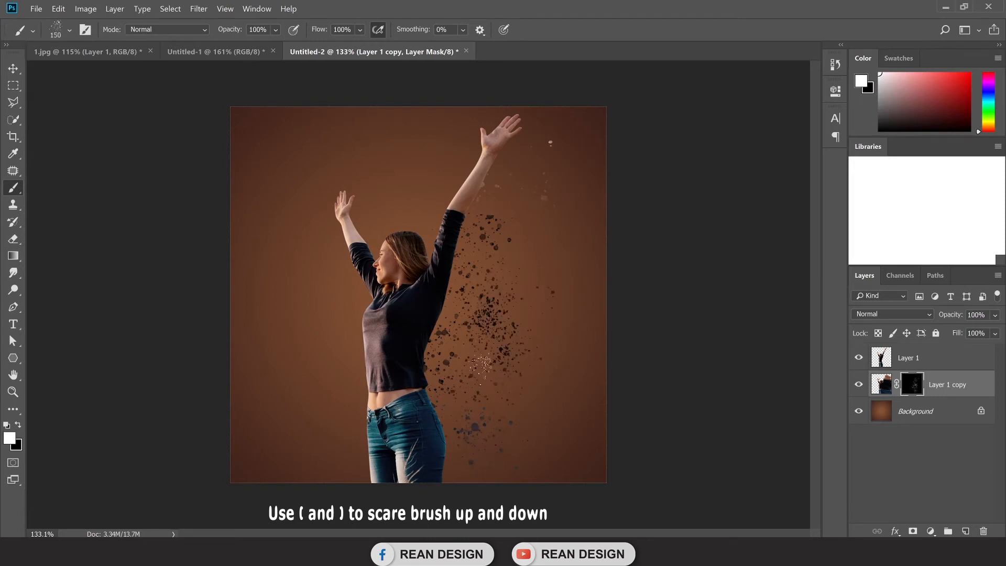
pyautogui.moveTo(486, 374); pyautogui.dragTo(493, 427)
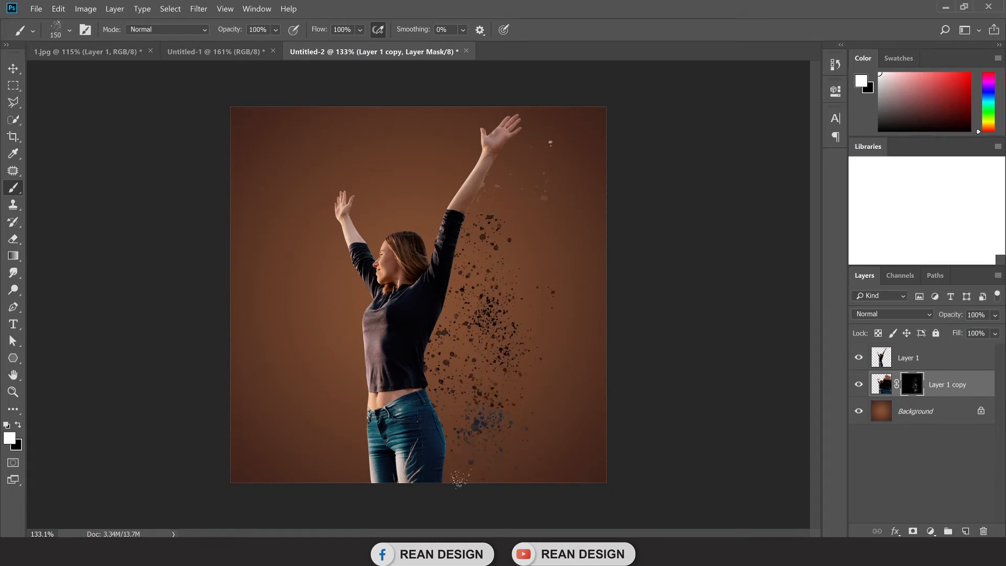
pyautogui.click(492, 466)
# Scatter more particles farther out toward the canvas's right edge and beside the large raised hand and forearm
pyautogui.click(559, 388)
pyautogui.click(556, 370)
pyautogui.click(557, 280)
pyautogui.click(546, 129)
pyautogui.click(516, 167)
pyautogui.click(546, 186)
pyautogui.click(560, 230)
pyautogui.click(530, 245)
# Enlarge the spatter brush to 300 and paint bigger particles through the outer area from forearm height down to the jeans
pyautogui.press(']')
pyautogui.press(']')
pyautogui.click(69, 29)
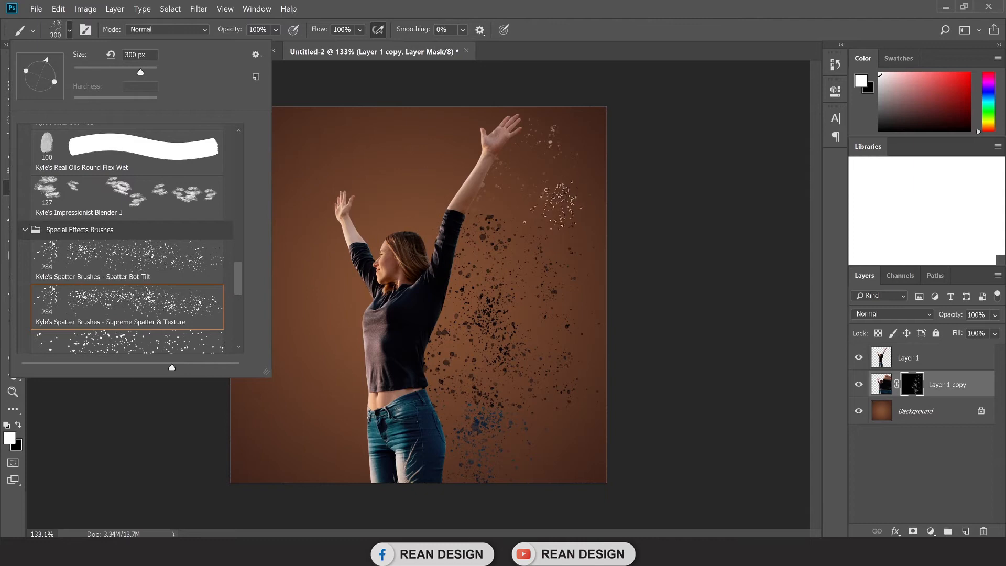
pyautogui.click(530, 199)
pyautogui.moveTo(540, 246); pyautogui.dragTo(547, 408)
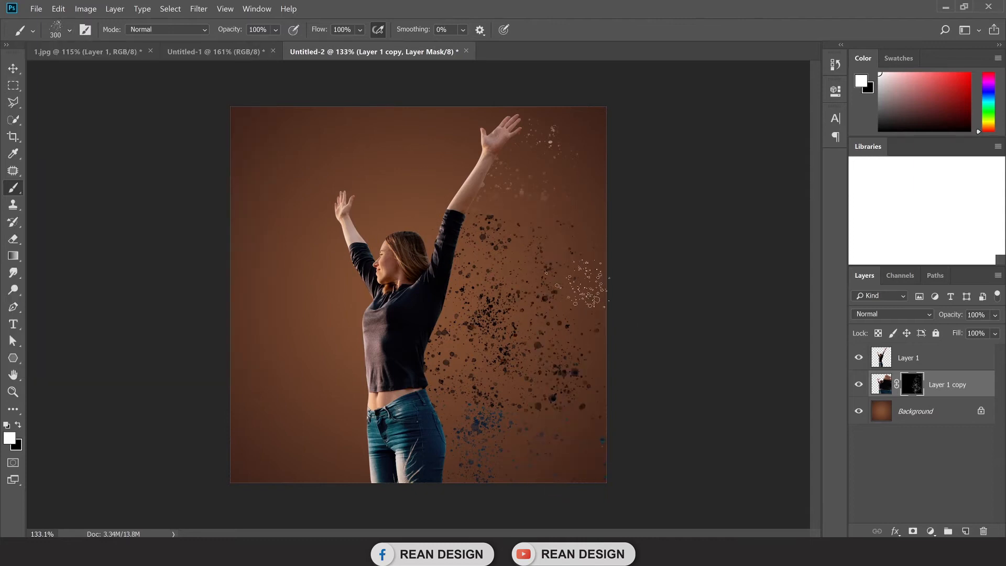
# Thicken the particles close to the forearm, sleeve, back and jeans using spatter brush sizes 175 and 150
pyautogui.press('[')
pyautogui.press('[')
pyautogui.press('[')
pyautogui.press('[')
pyautogui.press('[')
pyautogui.press('[')
pyautogui.press('[')
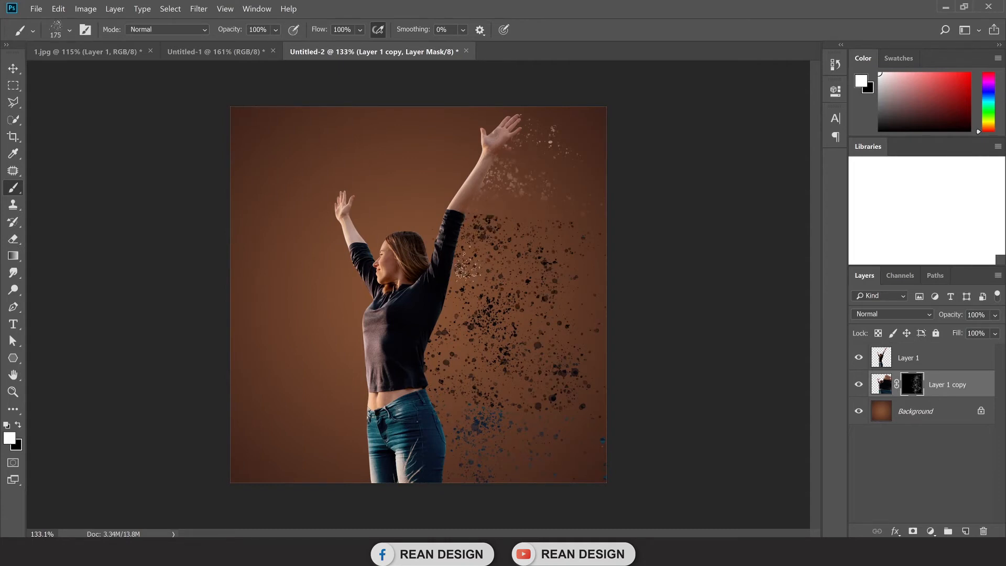
pyautogui.moveTo(434, 346)
pyautogui.mouseDown()
pyautogui.moveTo(444, 346)
pyautogui.moveTo(460, 486)
pyautogui.mouseUp()
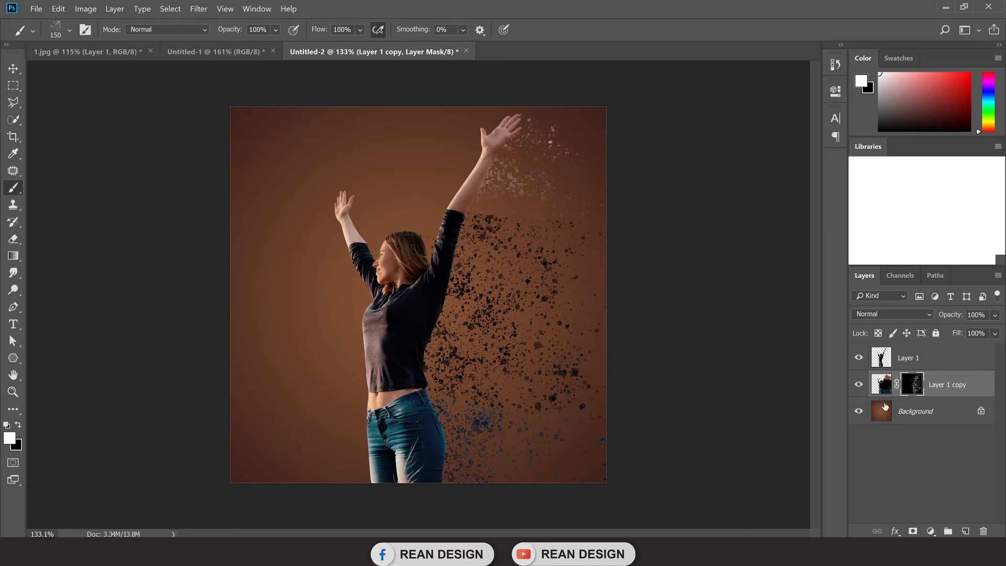
# Add a layer mask to Layer 1 and set black as the painting colour
pyautogui.click(901, 365)
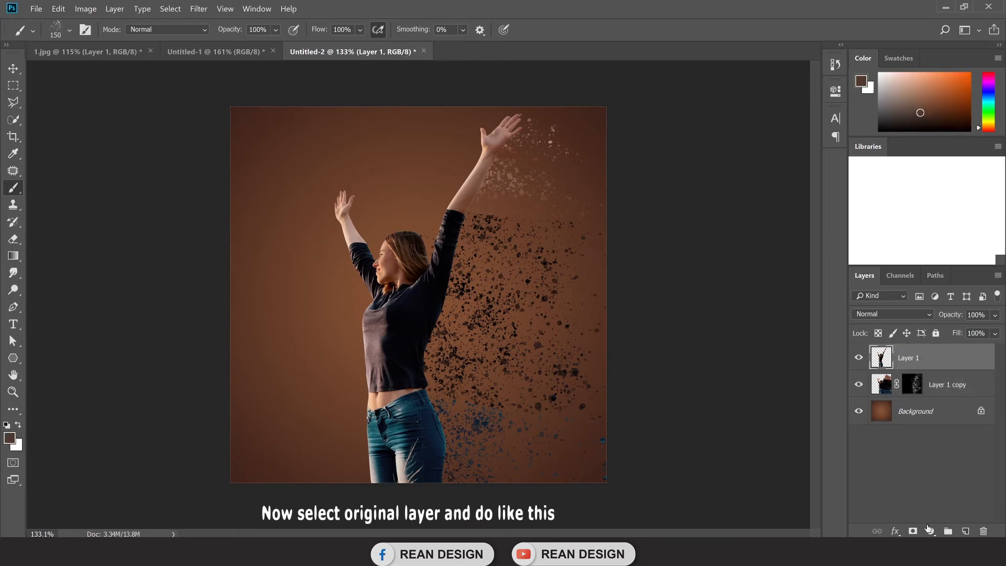
pyautogui.click(912, 531)
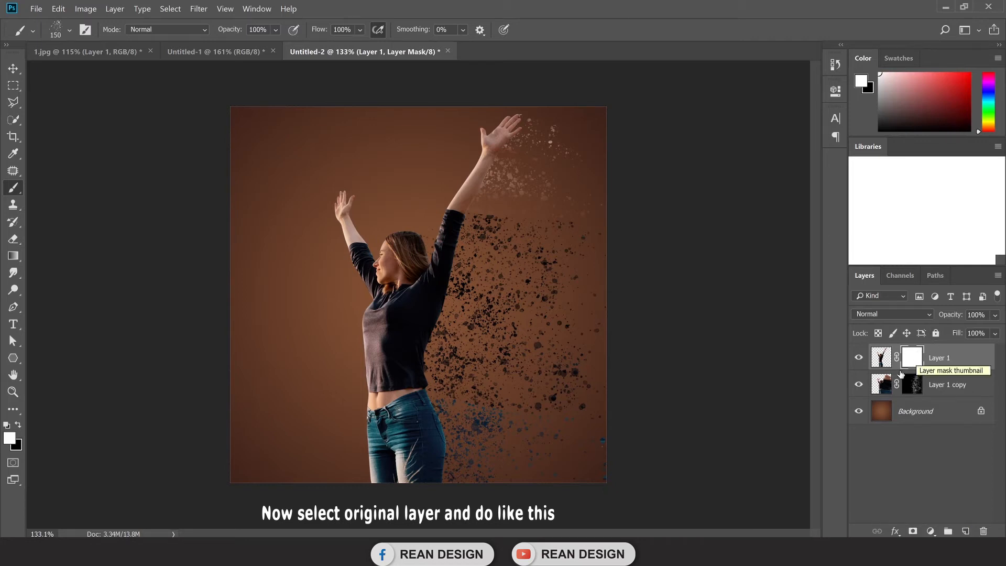
pyautogui.click(20, 425)
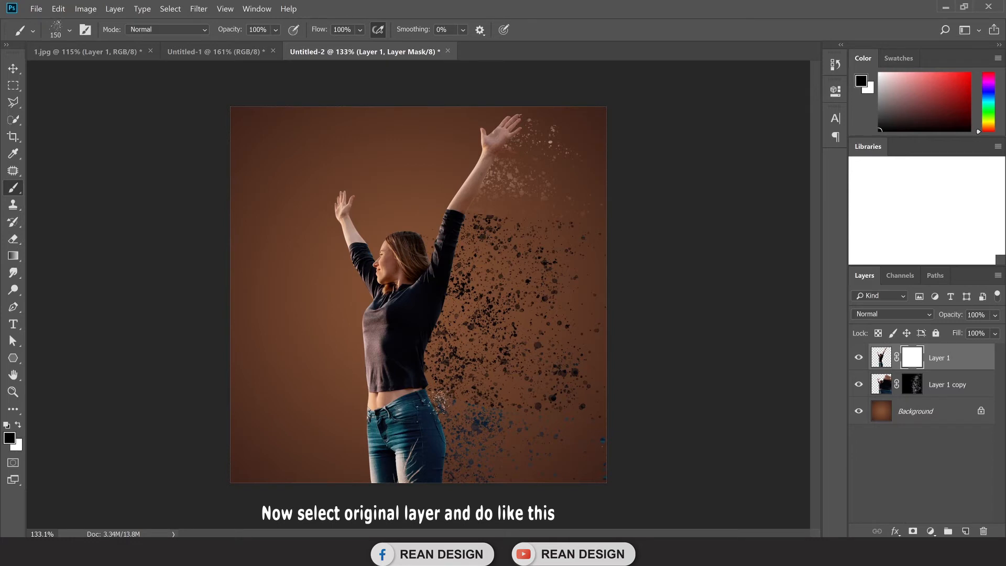
# Break up the back edge of the jeans and torso on the Layer 1 mask with the spatter brush reduced to 80
pyautogui.click(449, 459)
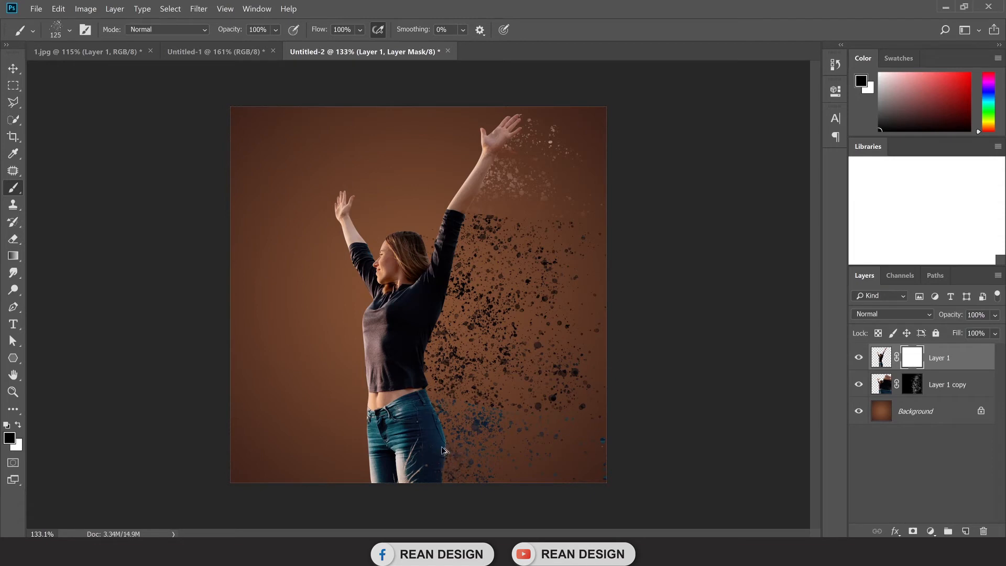
pyautogui.scroll(4, 450, 459)
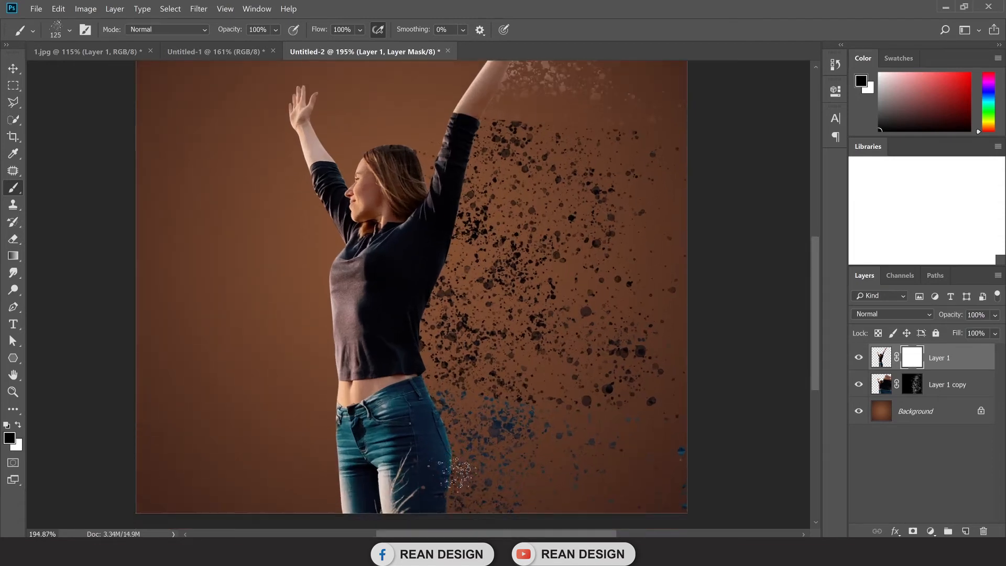
pyautogui.press('[')
pyautogui.press('[')
pyautogui.press('[')
pyautogui.click(423, 305)
pyautogui.click(445, 266)
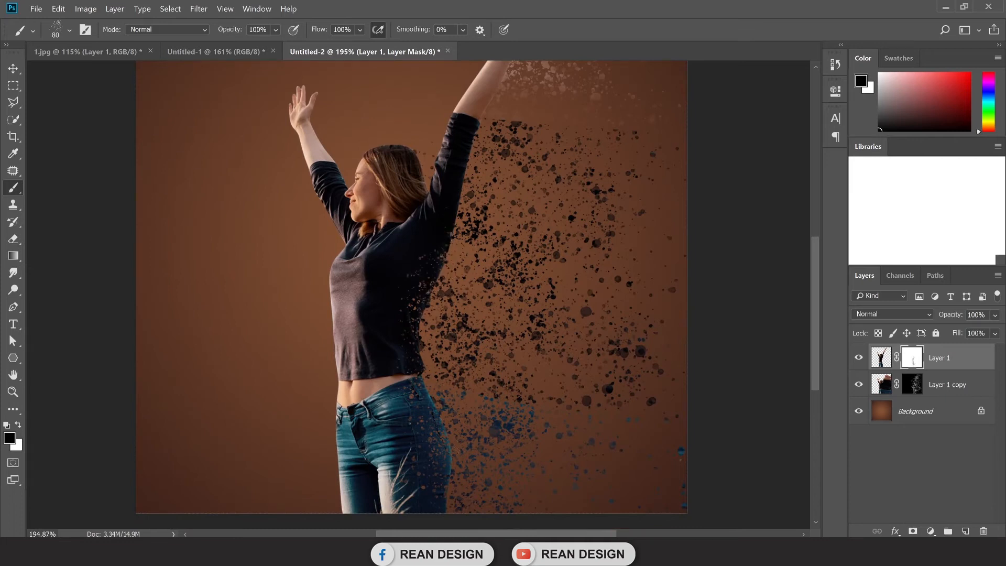
# Break up the raised sleeve's edge on the Layer 1 mask, try the same on the large hand, and undo that hand stroke
pyautogui.scroll(3, 463, 323)
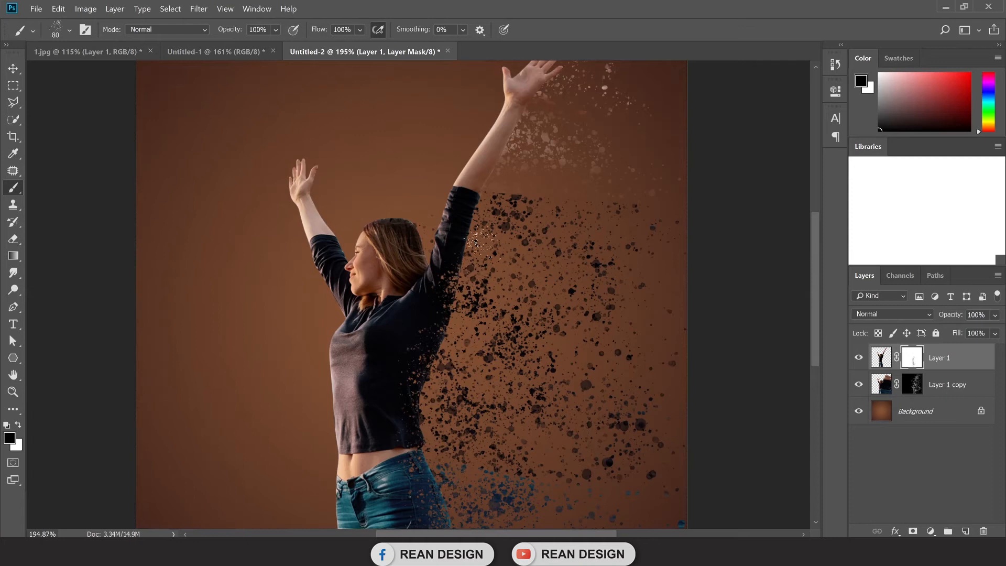
pyautogui.scroll(2, 482, 220)
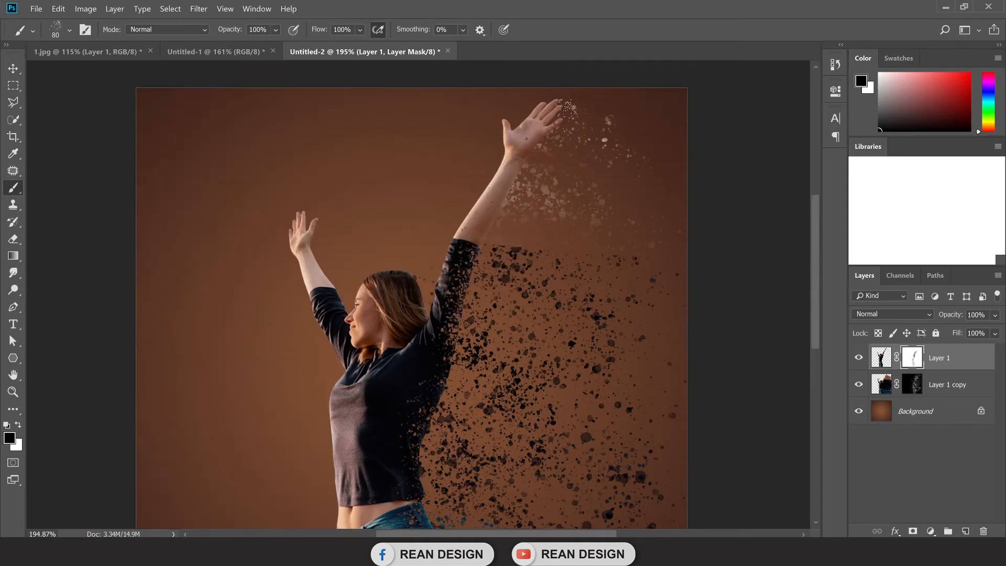
pyautogui.moveTo(554, 93); pyautogui.dragTo(547, 143)
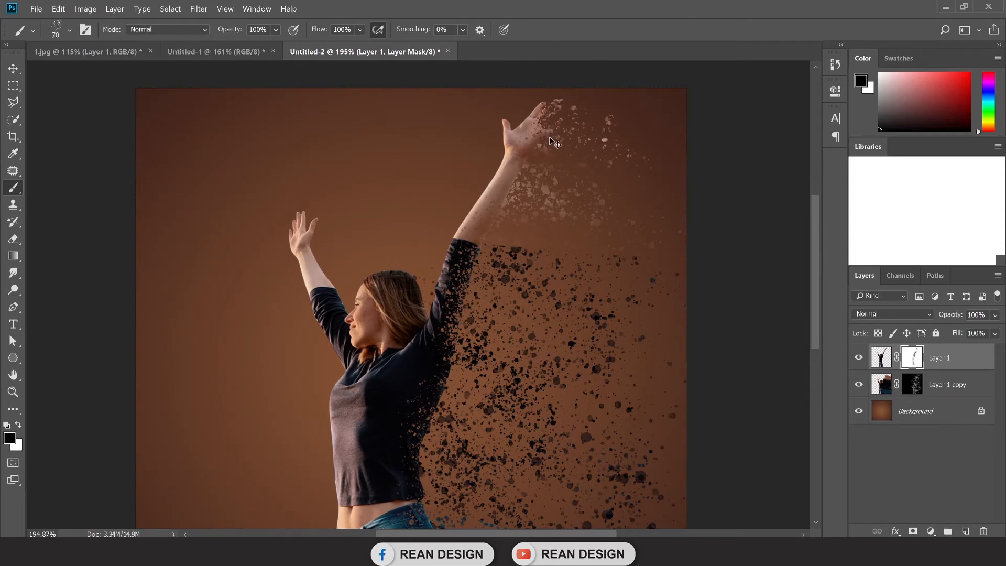
pyautogui.hotkey('ctrl', 'z')
pyautogui.scroll(-2, 474, 265)
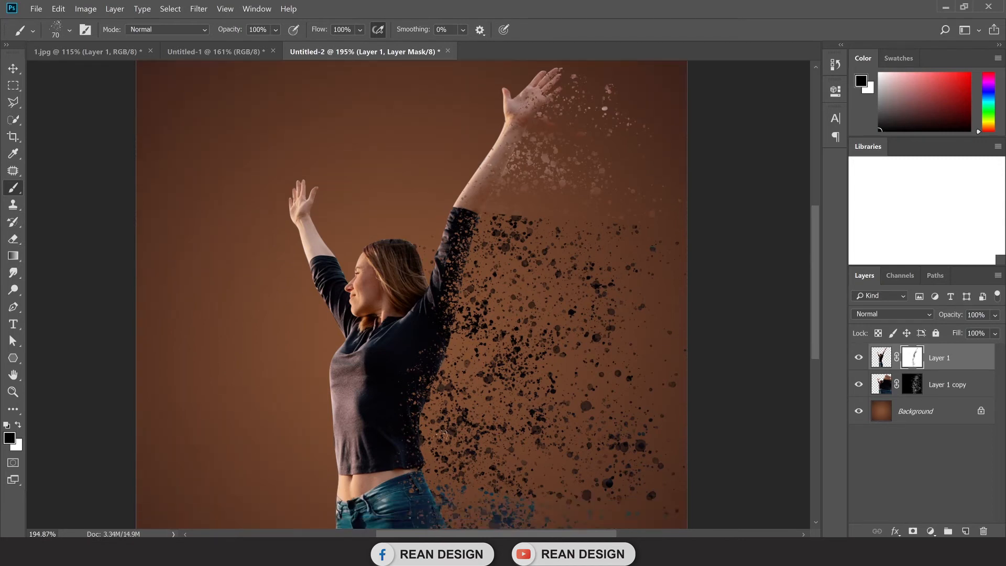
# Speckle both raised hands and the hair lightly on the Layer 1 mask with the spatter brush reduced to 60
pyautogui.press(']')
pyautogui.press('[')
pyautogui.press('[')
pyautogui.press('[')
pyautogui.press('[')
pyautogui.press('[')
pyautogui.press('[')
pyautogui.scroll(-2, 429, 454)
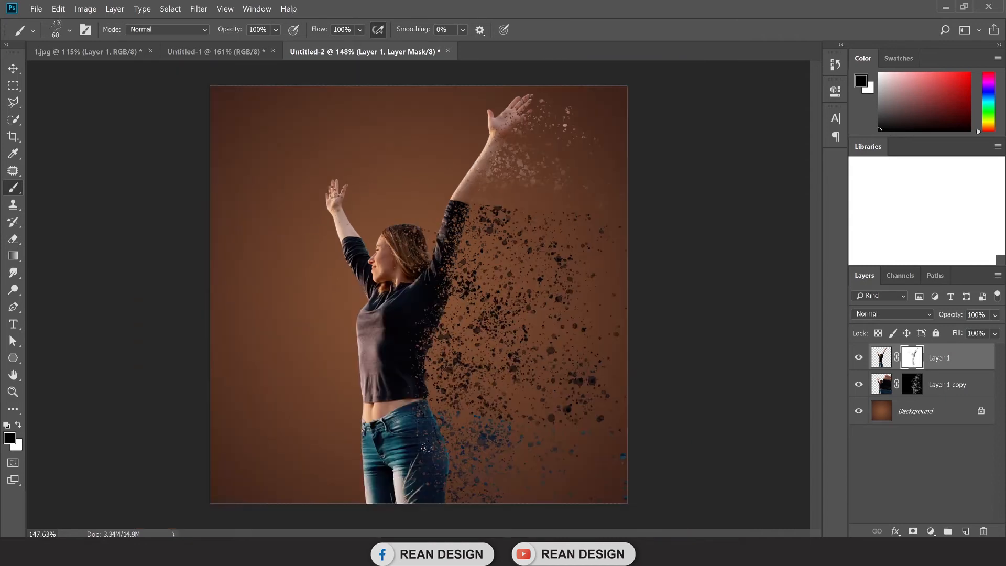
# Return to the Layer 1 copy mask with white as the painting colour and add size 150 particles along the torso's back edge
pyautogui.click(919, 385)
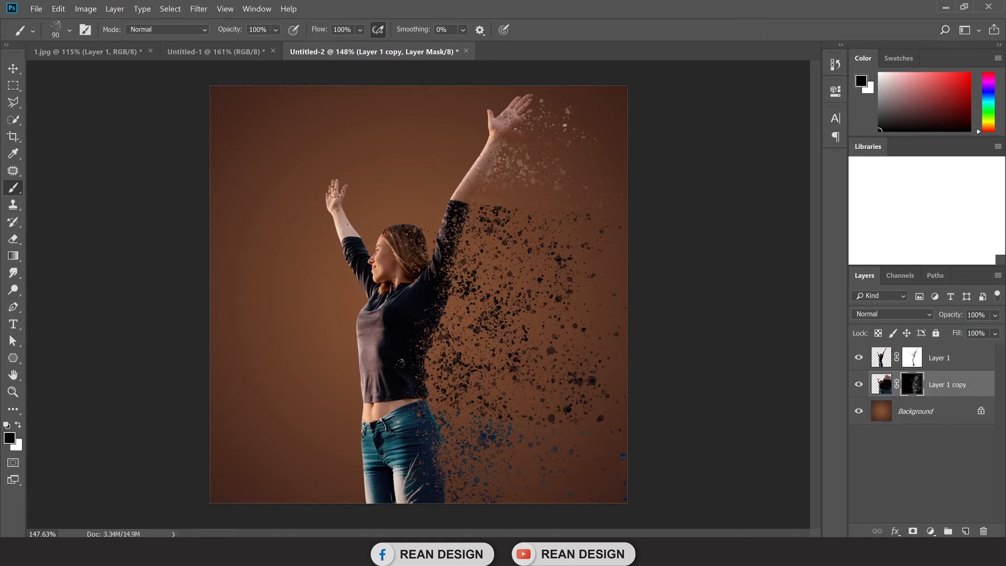
pyautogui.press(']')
pyautogui.press(']')
pyautogui.press(']')
pyautogui.press(']')
pyautogui.press('[')
pyautogui.press('[')
pyautogui.press('[')
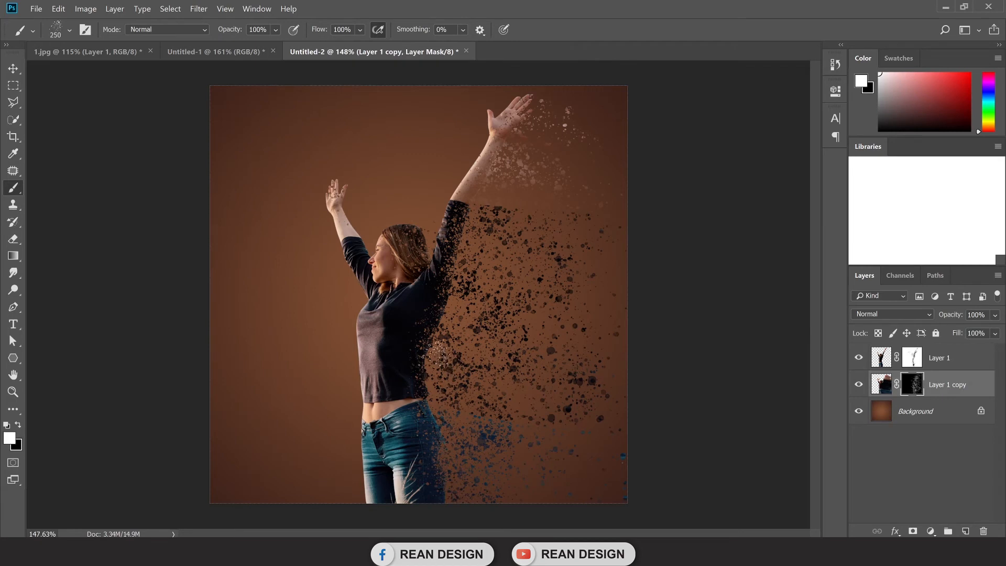
pyautogui.press('[')
pyautogui.press('[')
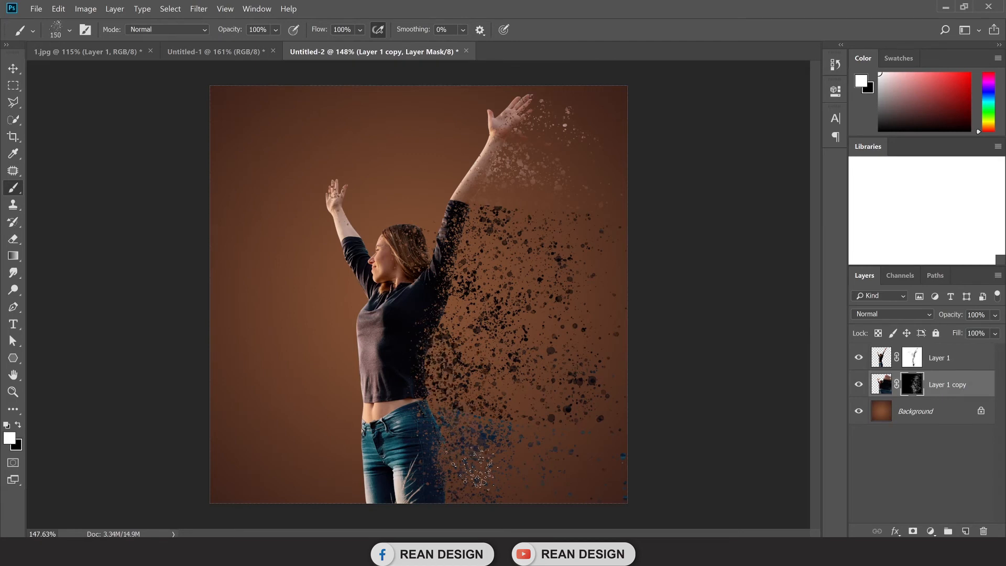
# Add particles beside the jeans, smaller hand, sleeve and forearm, and out toward the canvas edge, varying the brush size from 80 to 175
pyautogui.press(']')
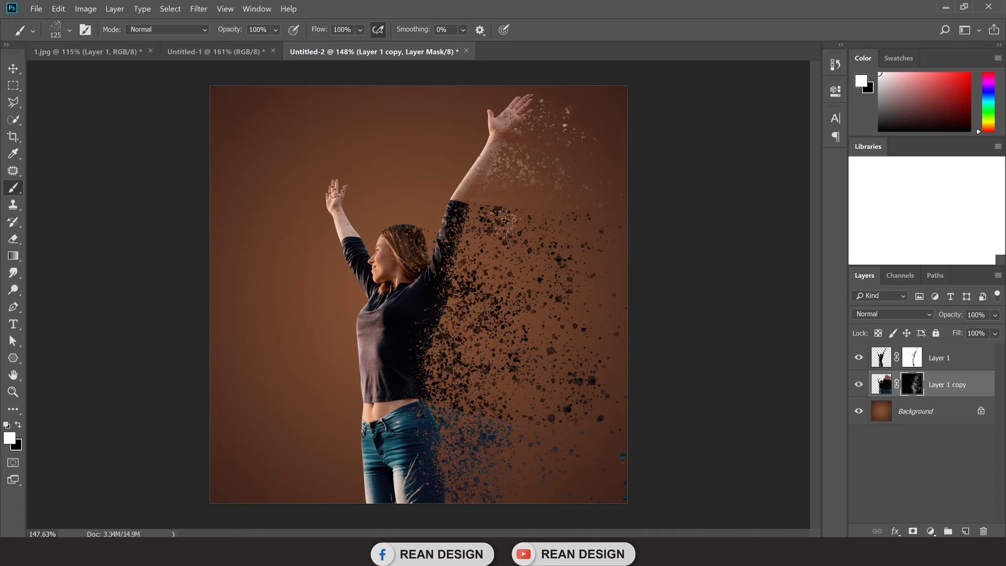
pyautogui.press('[')
pyautogui.press('[')
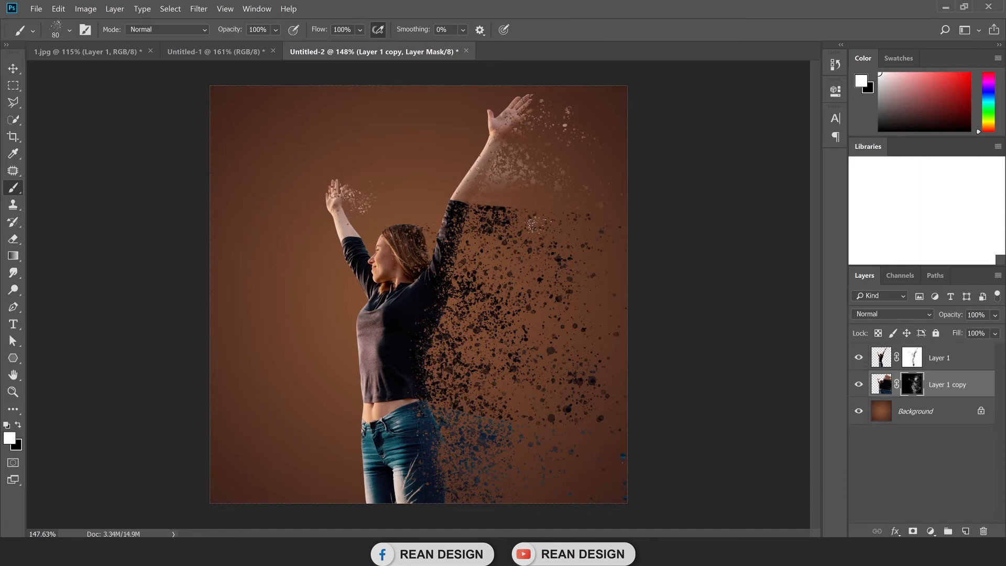
pyautogui.press(']')
pyautogui.press(']')
pyautogui.press(']')
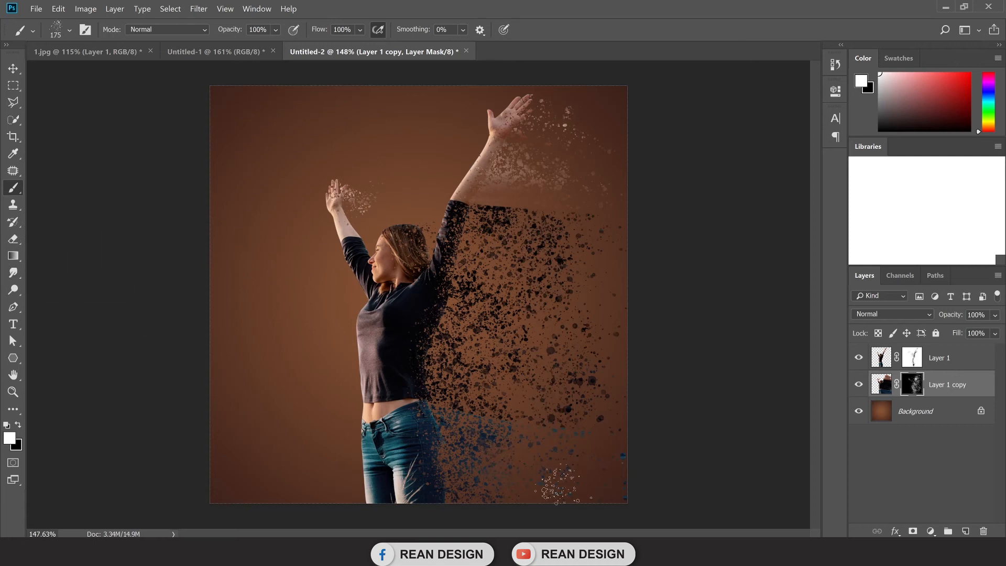
# Fade the outer particles on the Layer 1 copy mask with a soft Eraser at 30% opacity, using sizes 400 and 200
pyautogui.click(16, 239)
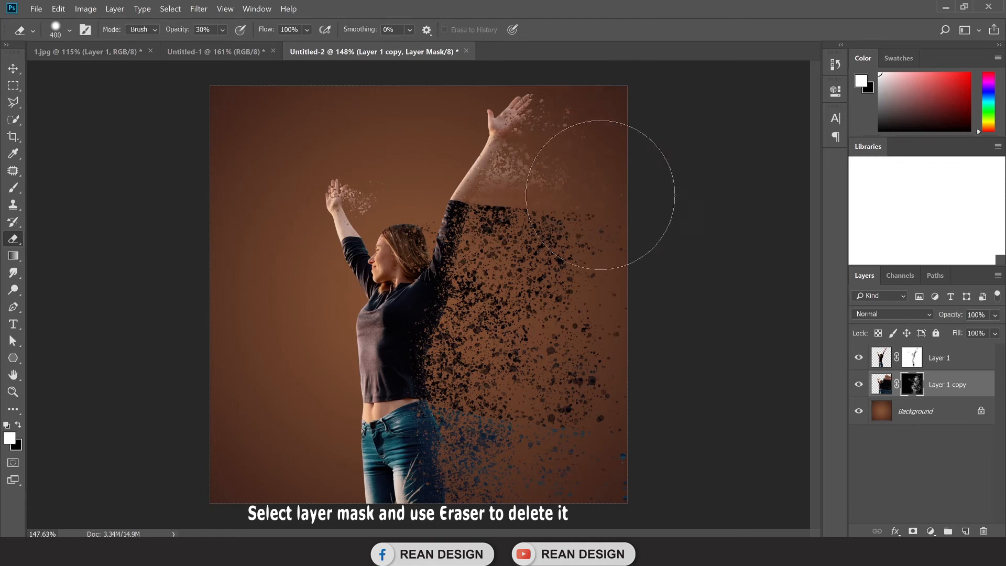
pyautogui.moveTo(581, 240)
pyautogui.mouseDown()
pyautogui.moveTo(553, 231)
pyautogui.moveTo(590, 294)
pyautogui.moveTo(572, 450)
pyautogui.moveTo(488, 450)
pyautogui.moveTo(463, 388)
pyautogui.moveTo(588, 458)
pyautogui.moveTo(523, 483)
pyautogui.moveTo(644, 474)
pyautogui.moveTo(502, 413)
pyautogui.moveTo(512, 357)
pyautogui.moveTo(527, 351)
pyautogui.moveTo(526, 287)
pyautogui.moveTo(575, 505)
pyautogui.moveTo(507, 456)
pyautogui.moveTo(525, 416)
pyautogui.moveTo(516, 386)
pyautogui.moveTo(494, 381)
pyautogui.moveTo(522, 472)
pyautogui.moveTo(584, 460)
pyautogui.moveTo(581, 427)
pyautogui.moveTo(608, 399)
pyautogui.moveTo(603, 372)
pyautogui.moveTo(669, 306)
pyautogui.moveTo(648, 148)
pyautogui.moveTo(579, 129)
pyautogui.moveTo(560, 172)
pyautogui.moveTo(538, 173)
pyautogui.mouseUp()
pyautogui.press('[')
pyautogui.press('[')
pyautogui.press('[')
pyautogui.press('[')
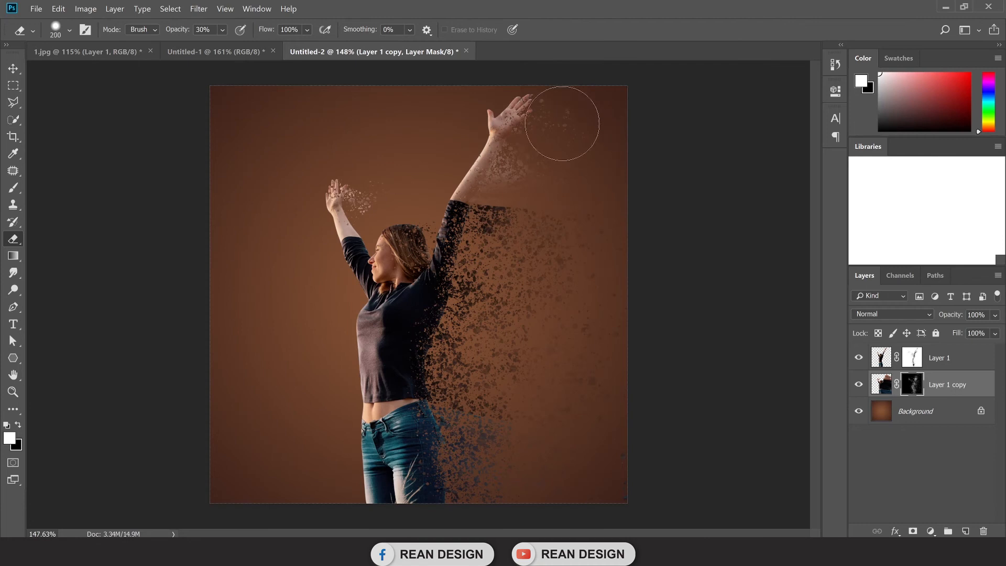
# Soften the particles beside both hands with a smaller eraser, and select Layer 1 with the Move tool active
pyautogui.press('[')
pyautogui.press('[')
pyautogui.press('[')
pyautogui.click(14, 72)
pyautogui.click(881, 357)
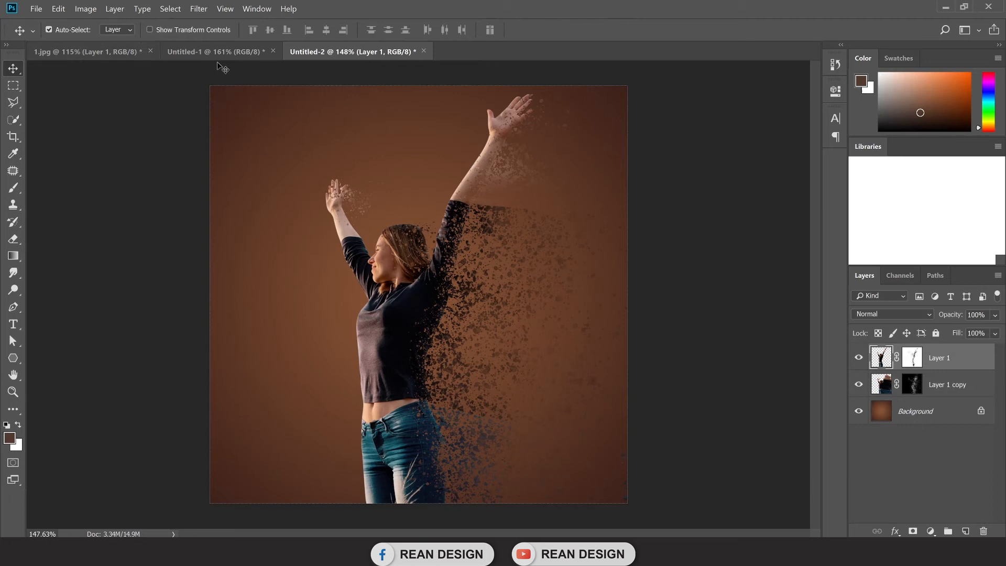
# Load Layer 1's outline as a selection and create a new empty layer directly above the Background
pyautogui.press('ctrl')
pyautogui.keyDown('ctrl'); pyautogui.click(880, 362); pyautogui.keyUp('ctrl')
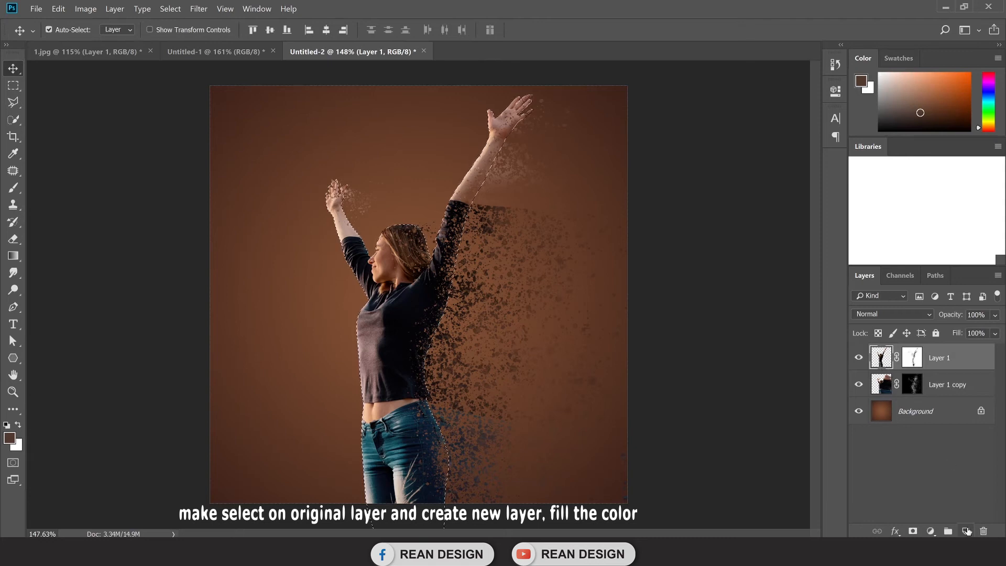
pyautogui.click(966, 531)
pyautogui.moveTo(921, 359); pyautogui.dragTo(931, 424)
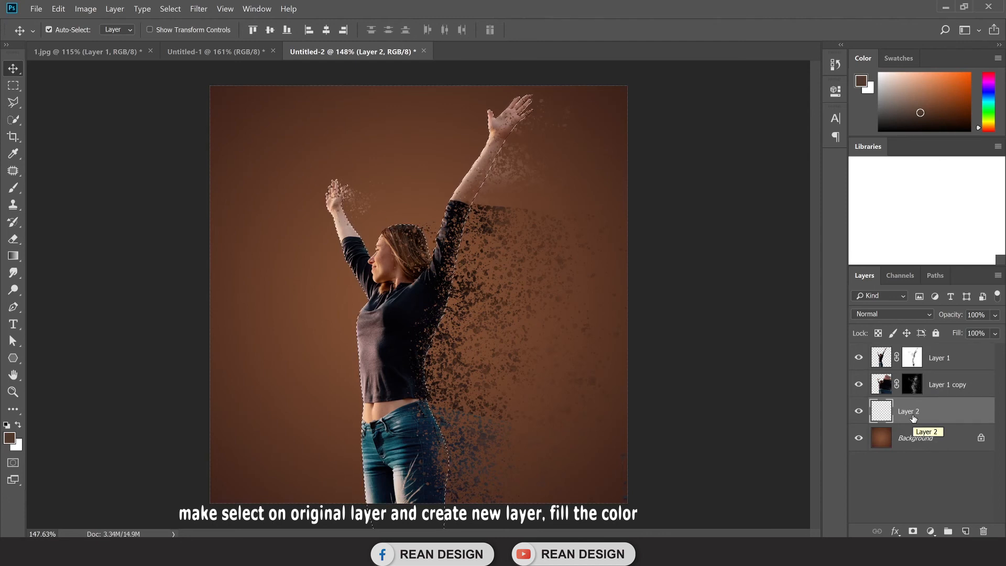
# Set the foreground colour to 3a291f, fill the selected silhouette on Layer 2 with it, and deselect
pyautogui.click(10, 439)
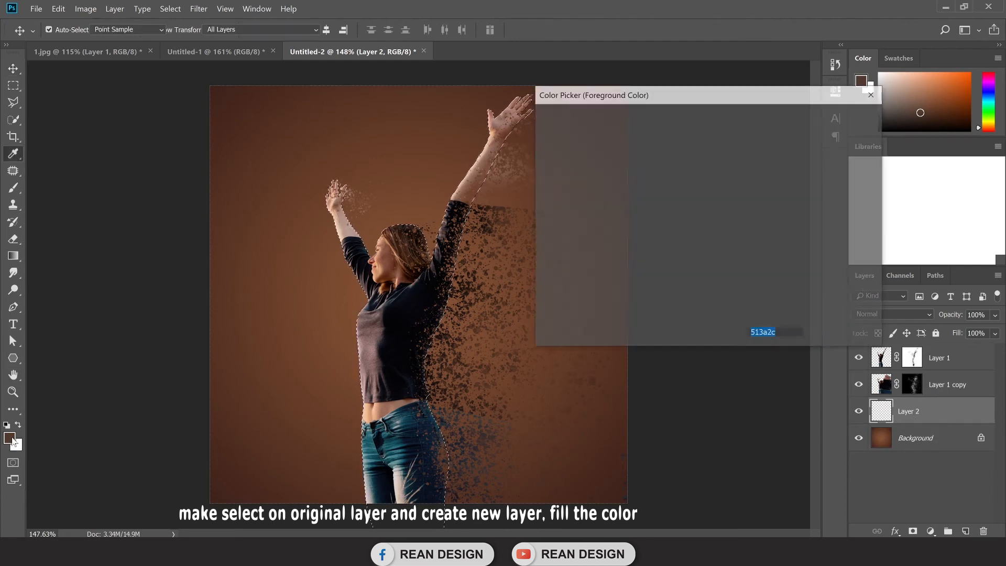
pyautogui.moveTo(615, 241); pyautogui.dragTo(618, 253)
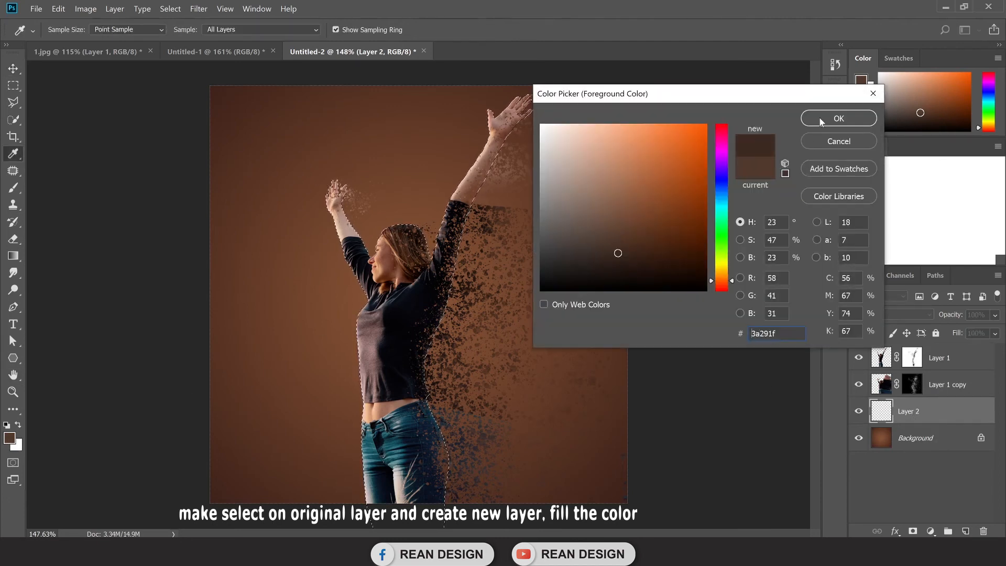
pyautogui.click(819, 118)
pyautogui.hotkey('ctrl', 'BackSpace')
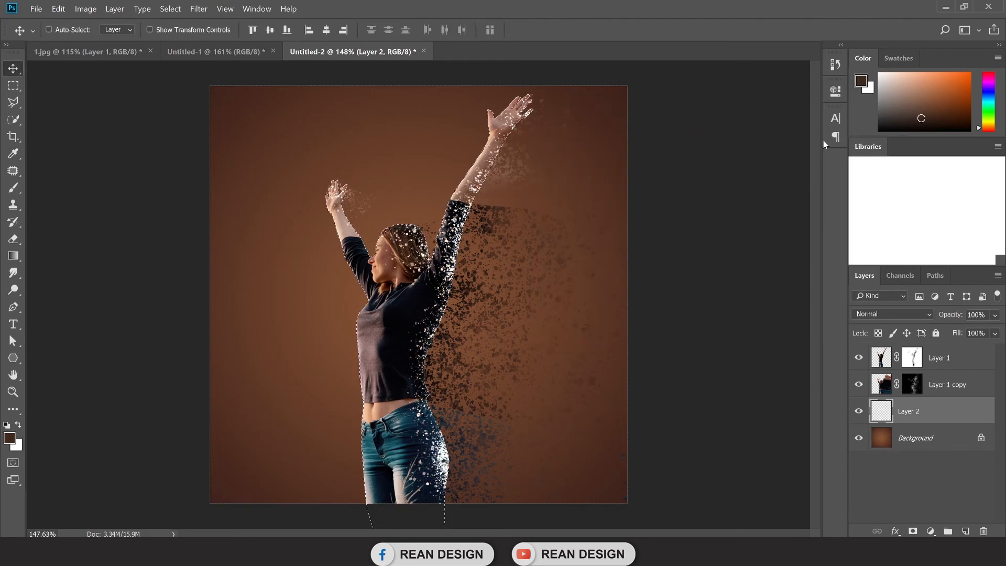
pyautogui.hotkey('alt', 'BackSpace')
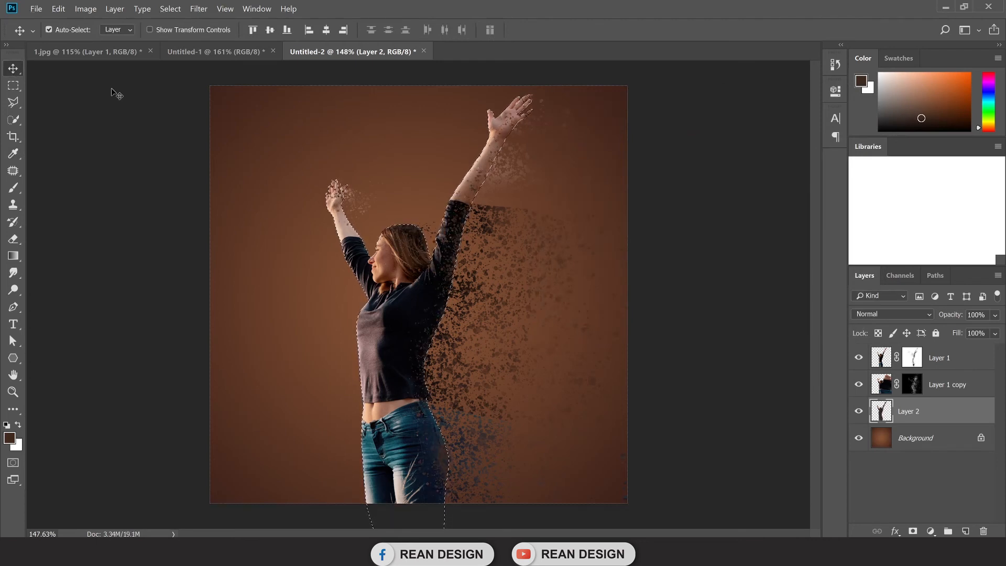
pyautogui.hotkey('ctrl', 'd')
# Nudge the dark silhouette on Layer 2 leftward so it shows as a shadow along the woman's front edge
pyautogui.press('Left')
pyautogui.press('Left')
pyautogui.press('Left')
pyautogui.press('Left')
pyautogui.press('Left')
pyautogui.press('Left')
pyautogui.press('Left')
pyautogui.press('Left')
pyautogui.press('Left')
pyautogui.press('Left')
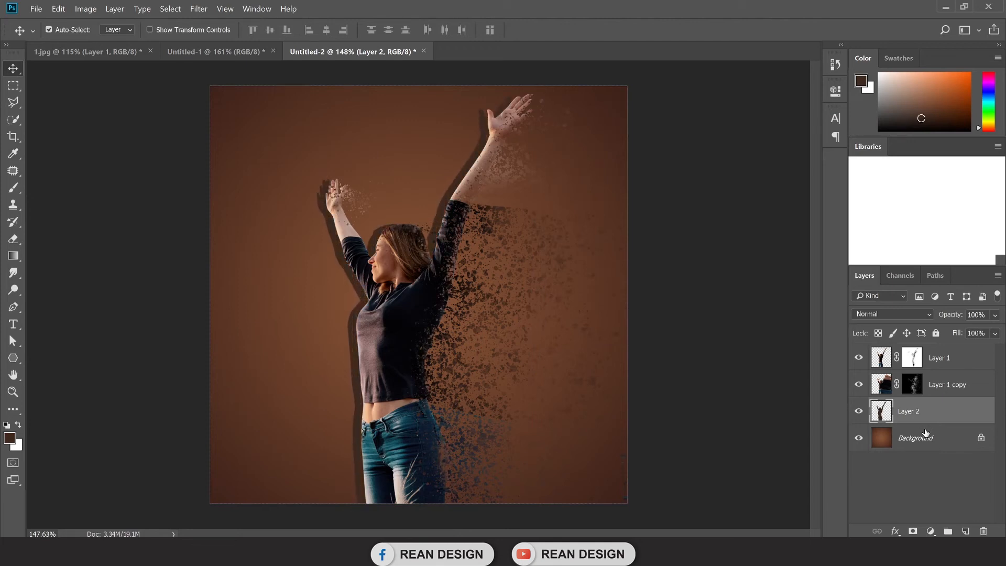
# Apply a Gaussian Blur with a 15.3 pixel radius to the silhouette on Layer 2
pyautogui.click(199, 9)
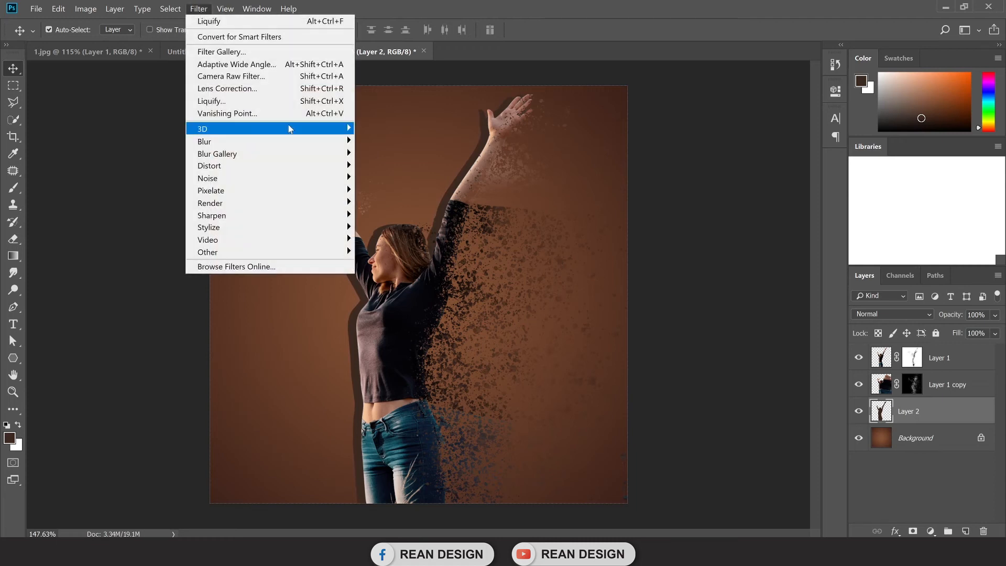
pyautogui.moveTo(345, 141)
pyautogui.click(393, 190)
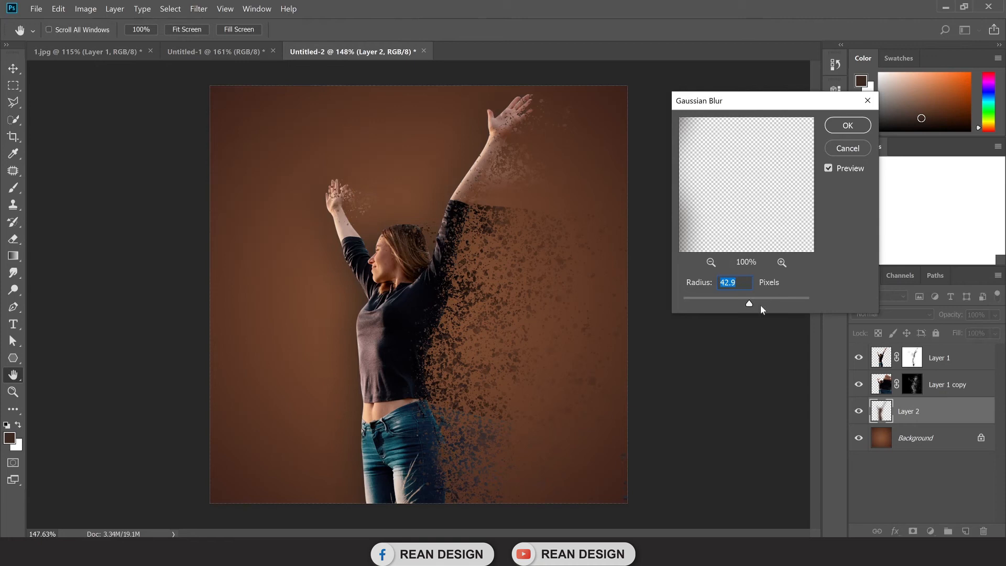
pyautogui.click(738, 300)
pyautogui.click(735, 300)
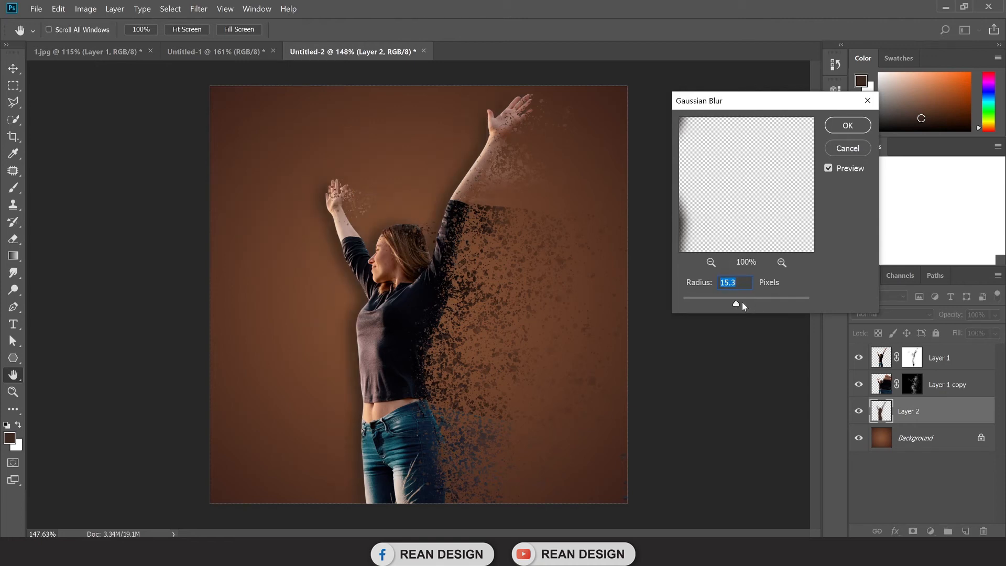
pyautogui.click(855, 130)
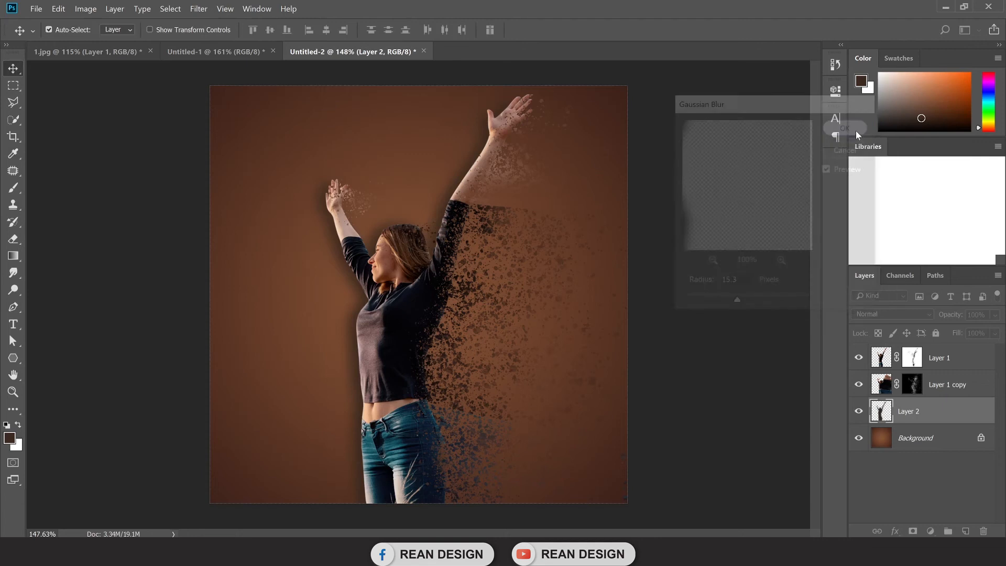
# Fade the Layer 2 shadow on the dispersing side of the body with a size 300 Eraser at 30% opacity
pyautogui.click(14, 239)
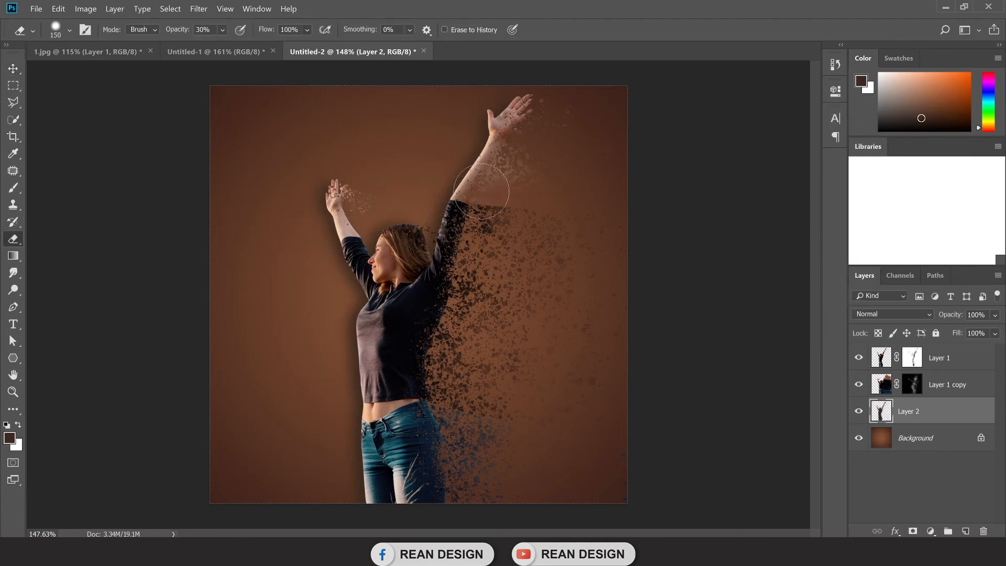
pyautogui.press(']')
pyautogui.moveTo(465, 309)
pyautogui.mouseDown()
pyautogui.moveTo(415, 443)
pyautogui.moveTo(415, 496)
pyautogui.mouseUp()
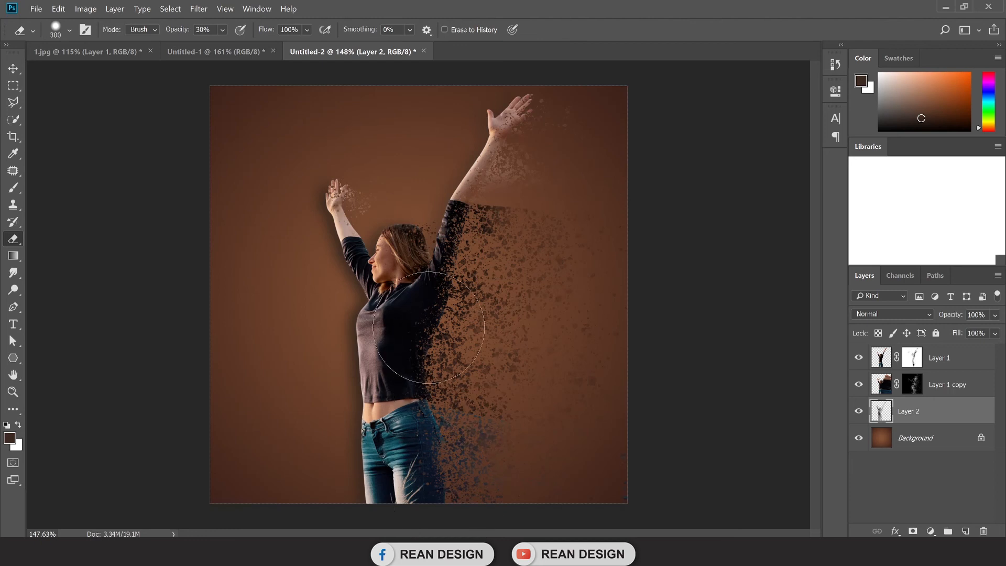
# Lower Layer 2's opacity to about 57% and deselect the layers
pyautogui.click(13, 68)
pyautogui.moveTo(994, 315); pyautogui.dragTo(960, 331)
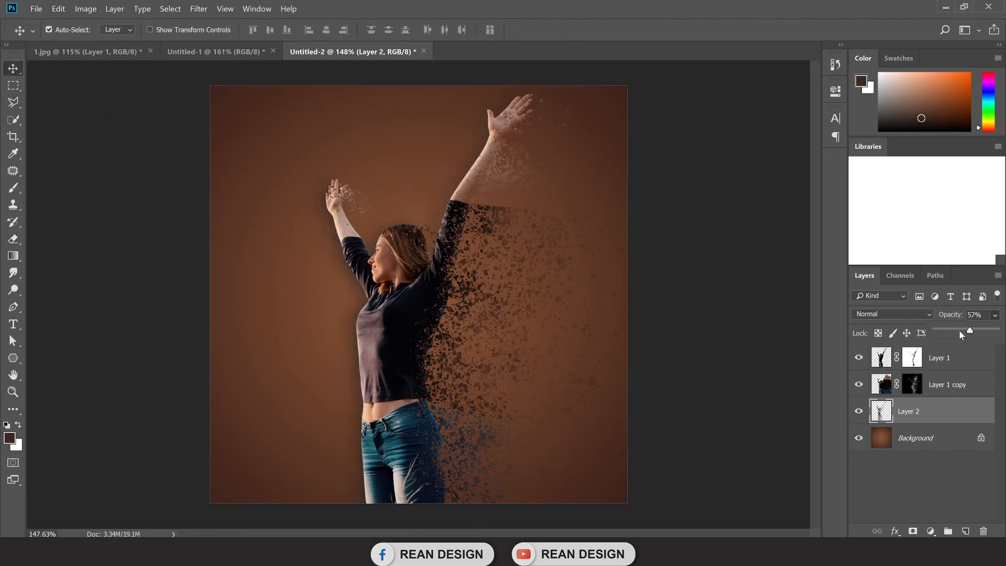
pyautogui.click(557, 295)
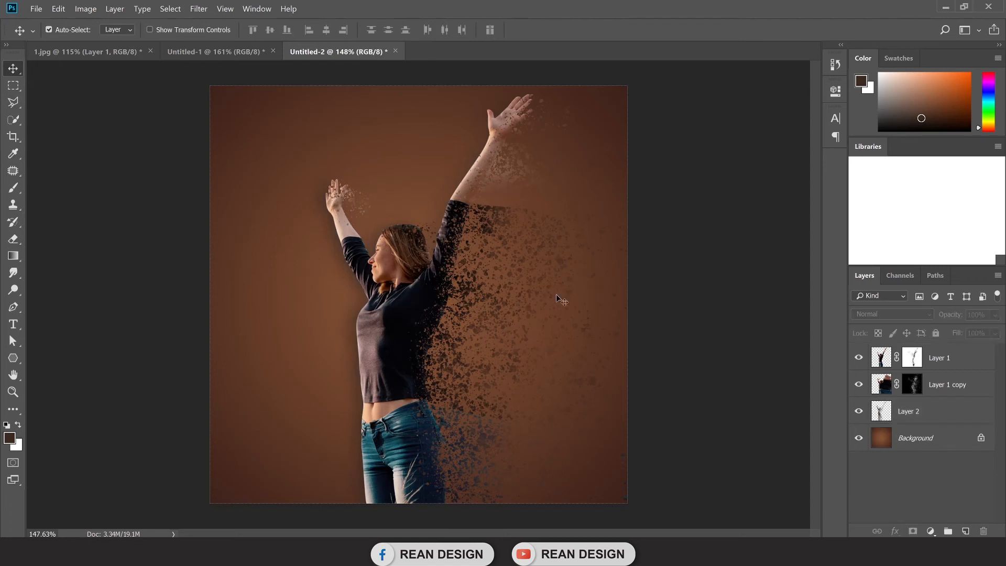
# Paint extra white particles on the Layer 1 copy mask with the size 100 spatter brush beside the raised arm, torso and jeans
pyautogui.click(912, 386)
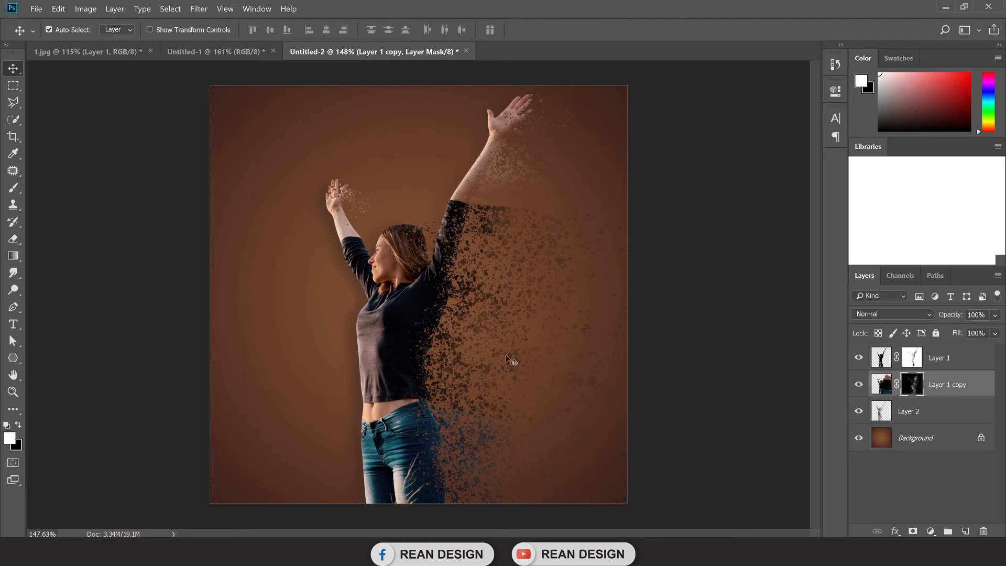
pyautogui.click(13, 187)
pyautogui.press('[')
pyautogui.press('[')
pyautogui.press('[')
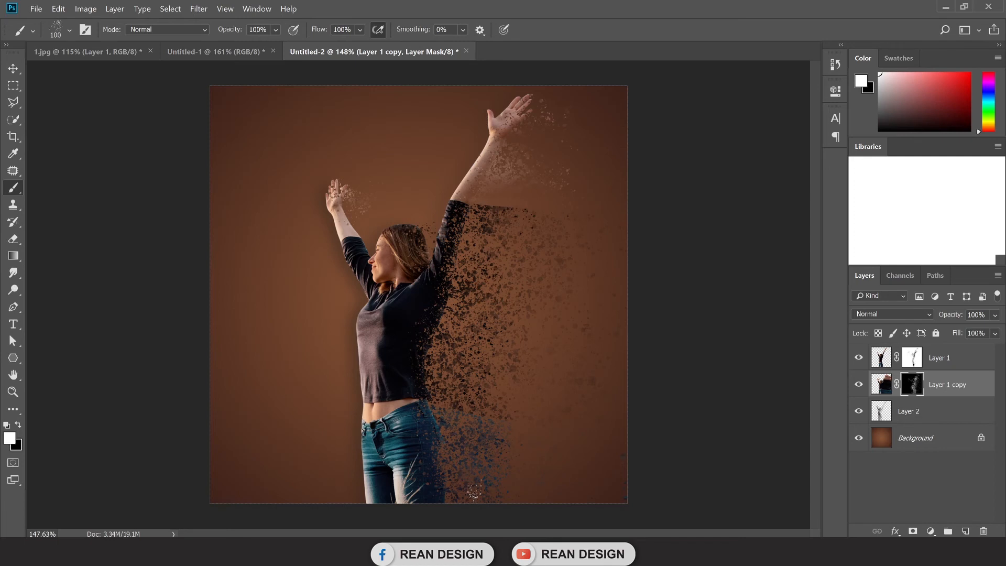
pyautogui.click(511, 461)
pyautogui.click(531, 489)
pyautogui.click(565, 414)
pyautogui.click(548, 340)
pyautogui.click(519, 348)
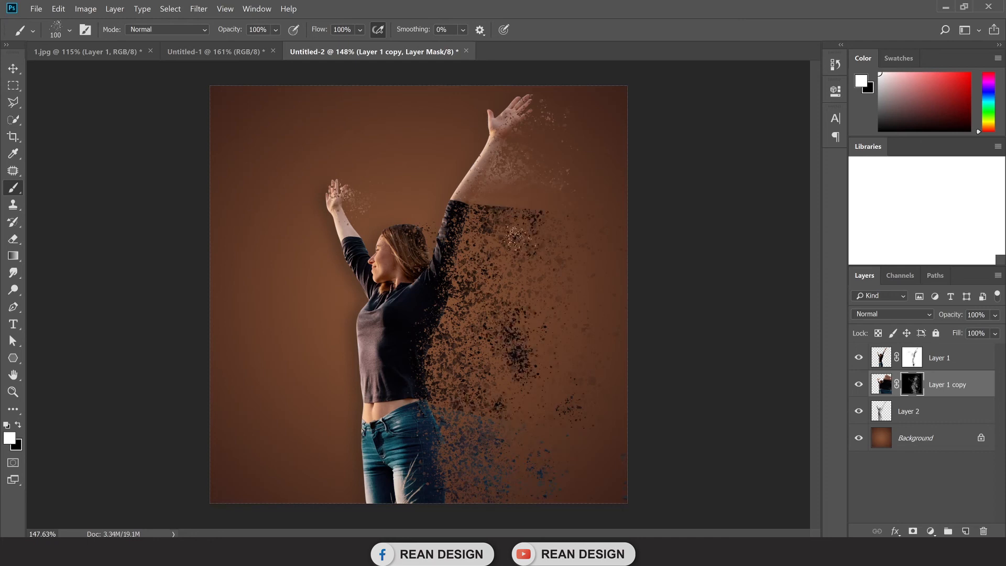
# Compare the dispersion effect with the one in the Untitled-1 document
pyautogui.click(12, 68)
pyautogui.click(223, 52)
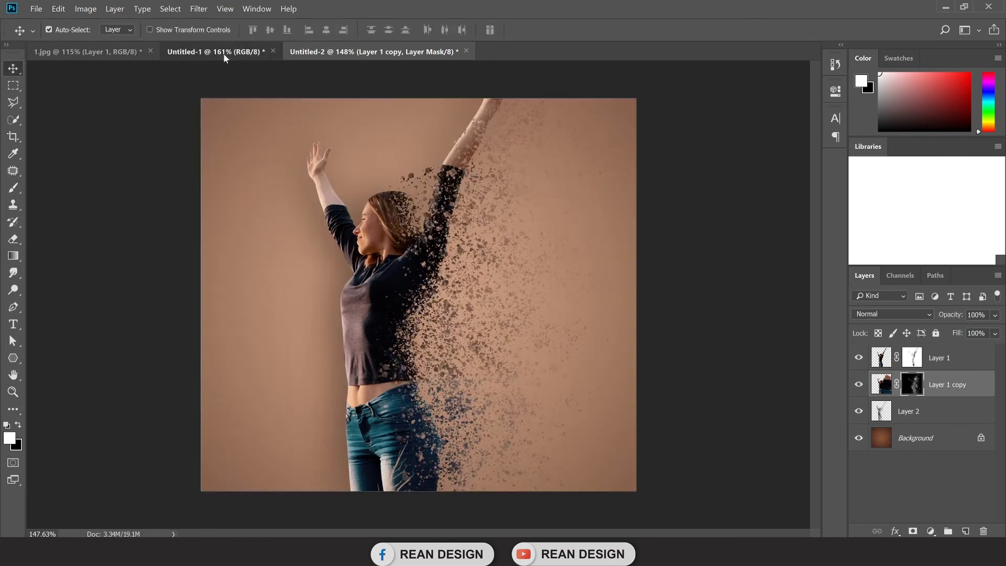
pyautogui.click(338, 54)
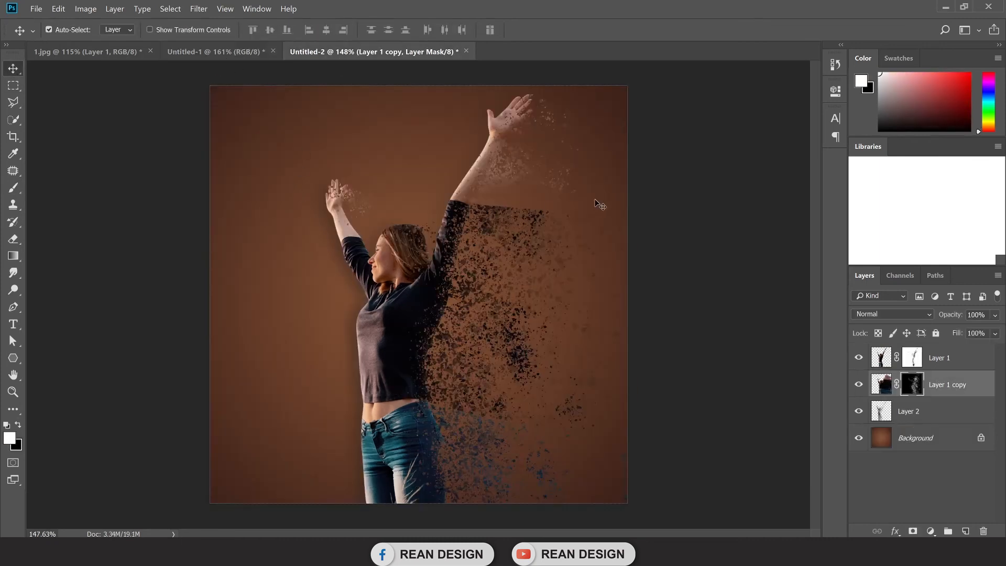
# Redraw the brown radial gradient on the Background from the woman's torso to well beyond the canvas edge, and deselect the layers
pyautogui.click(909, 445)
pyautogui.click(15, 260)
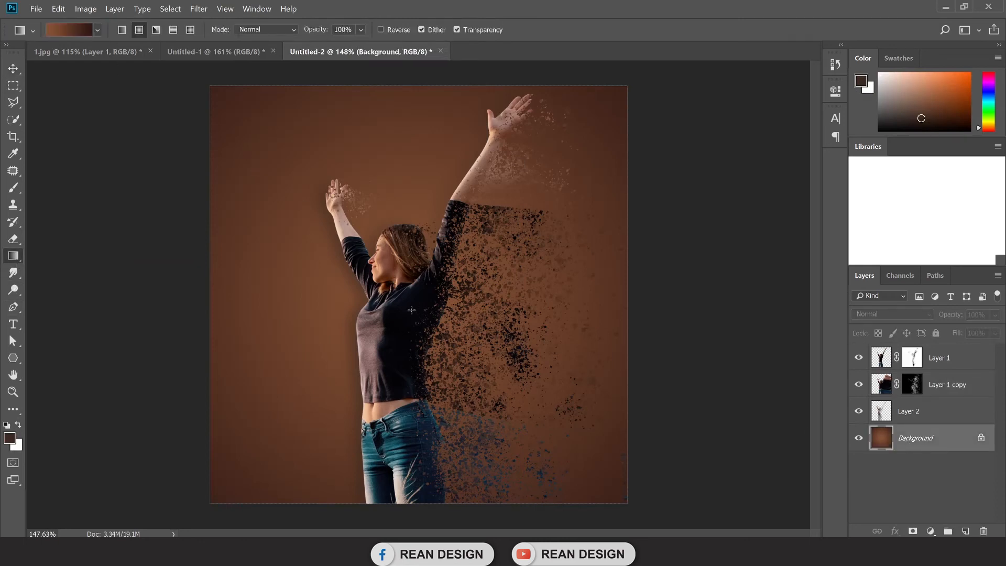
pyautogui.moveTo(404, 300); pyautogui.dragTo(878, 297)
pyautogui.moveTo(422, 308); pyautogui.dragTo(862, 306)
pyautogui.click(14, 69)
pyautogui.hotkey('ctrl', 'alt', 'a')
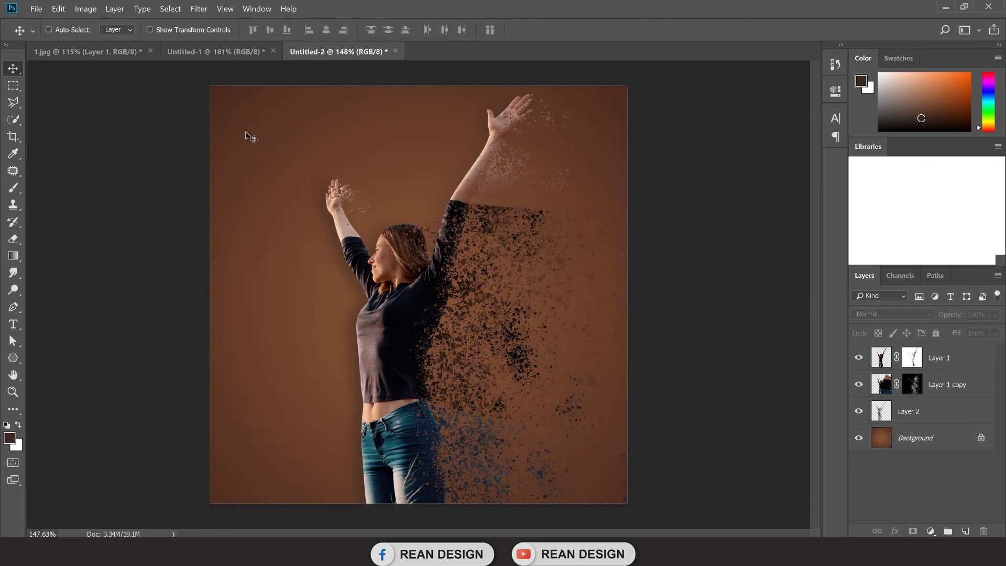
# Brighten the Background layer with Curves by raising the middle of the RGB curve
pyautogui.hotkey('ctrl', 'm')
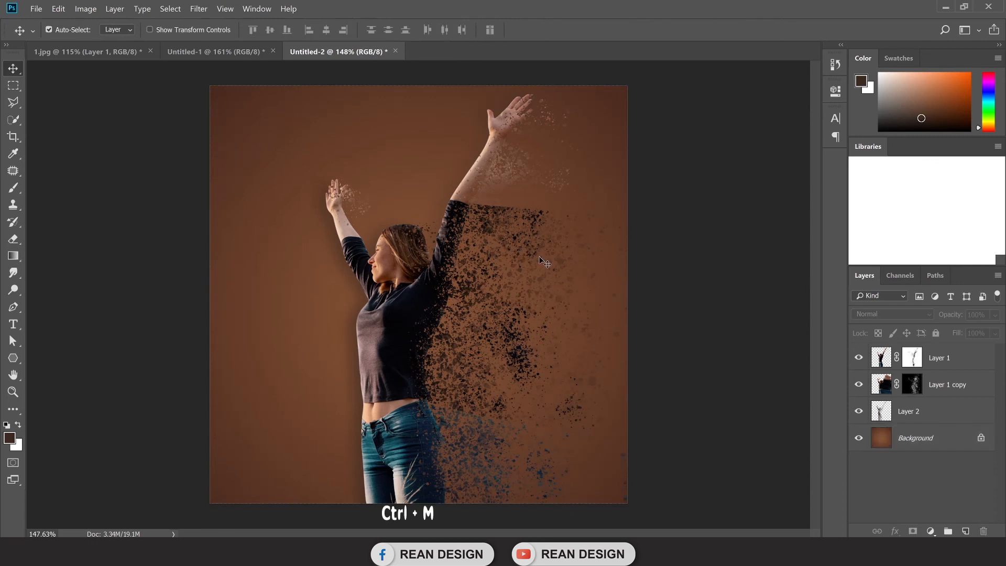
pyautogui.click(913, 439)
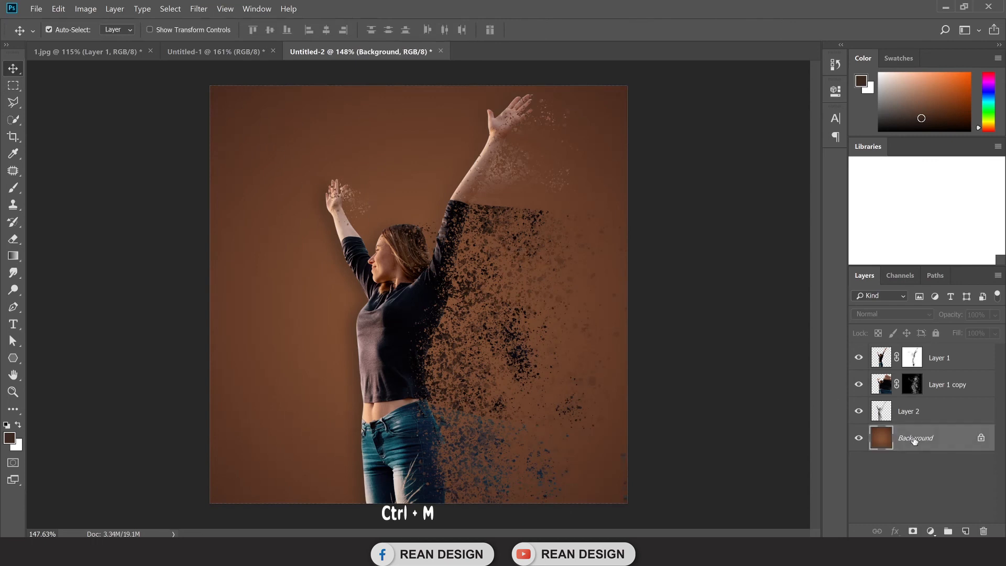
pyautogui.hotkey('ctrl', 'm')
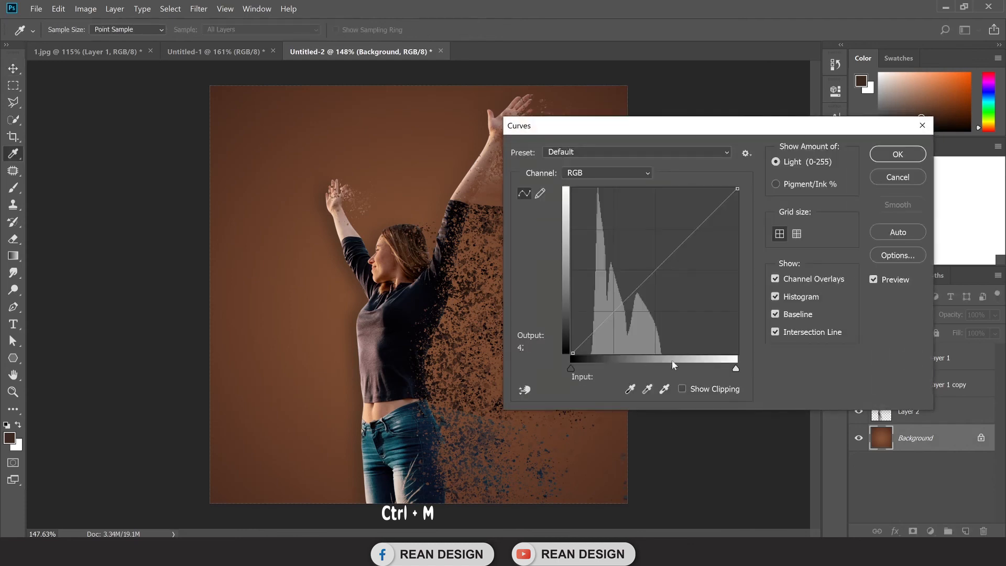
pyautogui.moveTo(650, 273); pyautogui.dragTo(639, 240)
pyautogui.click(897, 155)
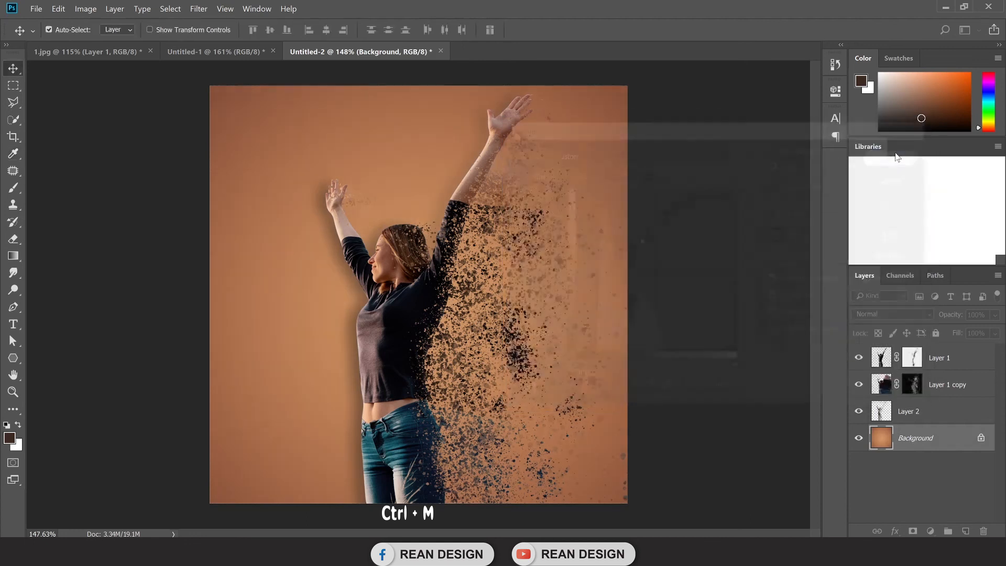
# Check Untitled-1 for reference and fade the dark particle clumps behind the torso on the Layer 1 copy mask with the 30% Eraser
pyautogui.click(230, 53)
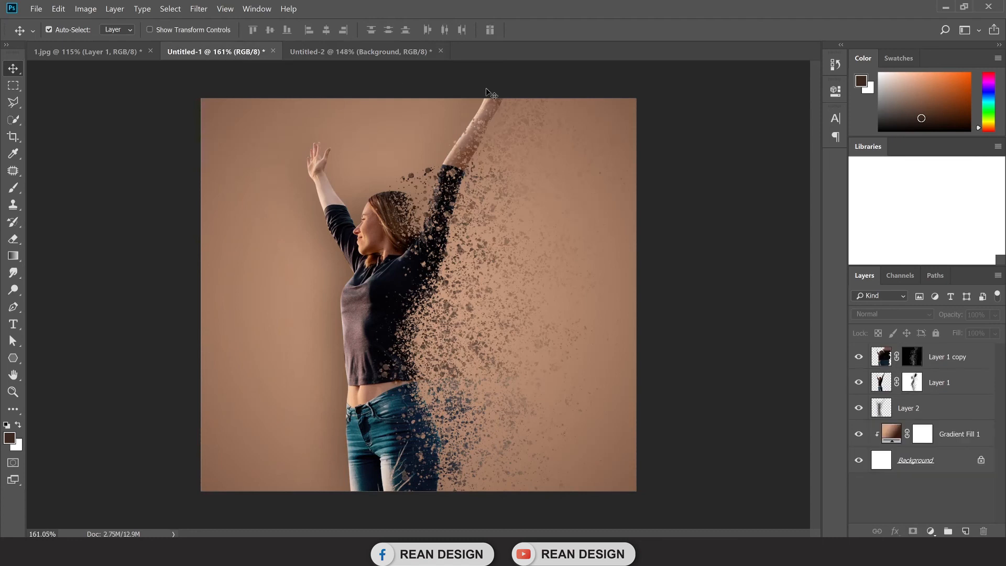
pyautogui.click(382, 55)
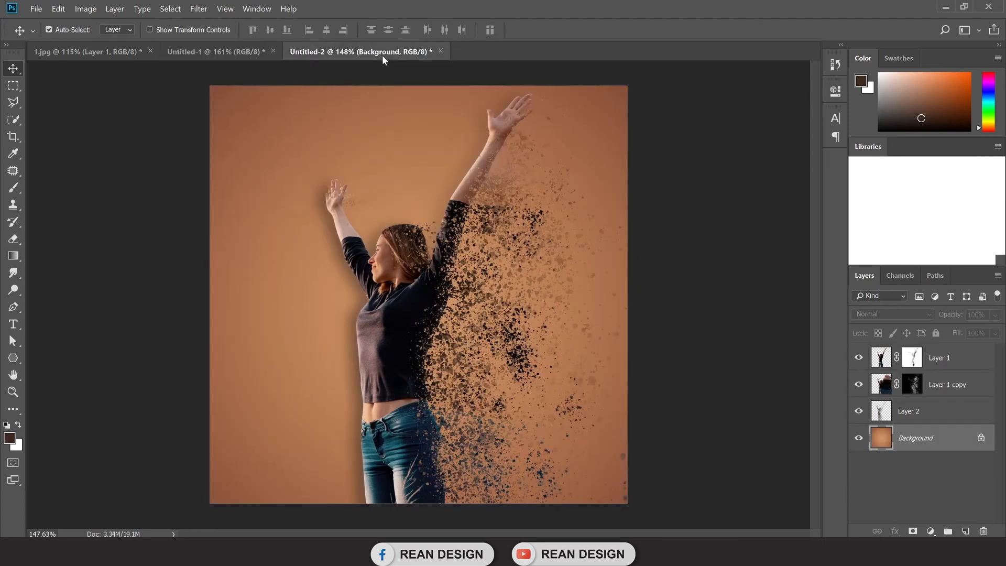
pyautogui.click(914, 385)
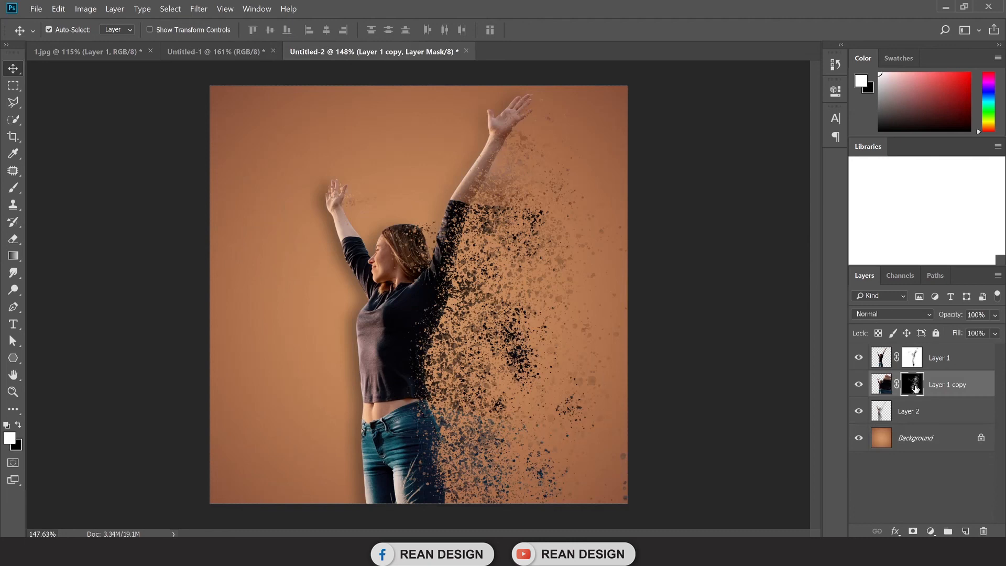
pyautogui.click(13, 239)
pyautogui.click(543, 332)
pyautogui.click(539, 345)
pyautogui.click(518, 346)
pyautogui.click(500, 340)
pyautogui.click(525, 449)
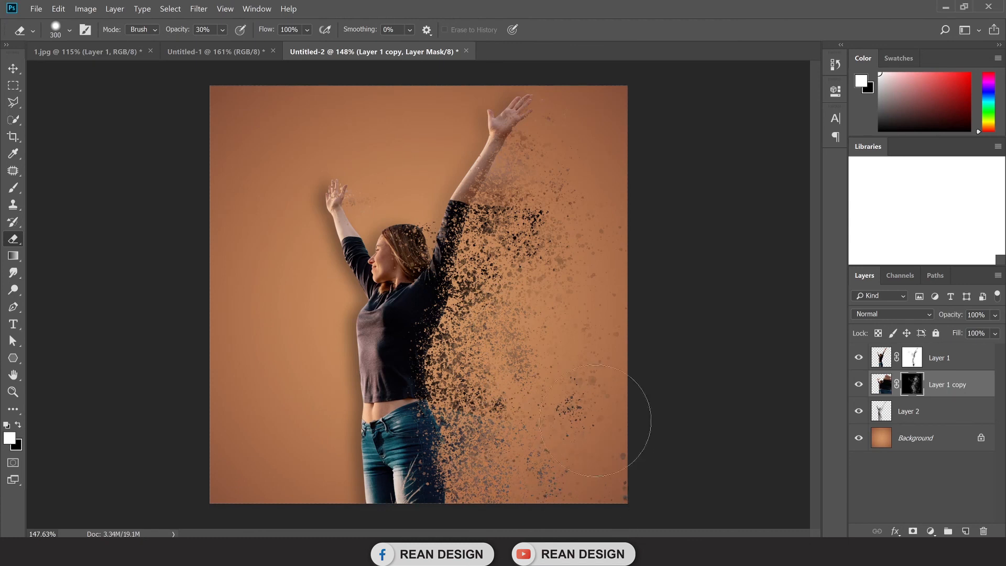
# Fade the outer particles beside the raised arm, torso and jeans on the Layer 1 copy mask with the size 300 Eraser
pyautogui.click(574, 216)
pyautogui.click(572, 140)
pyautogui.click(547, 228)
pyautogui.click(542, 238)
pyautogui.click(519, 336)
pyautogui.click(554, 411)
pyautogui.click(556, 481)
pyautogui.click(498, 519)
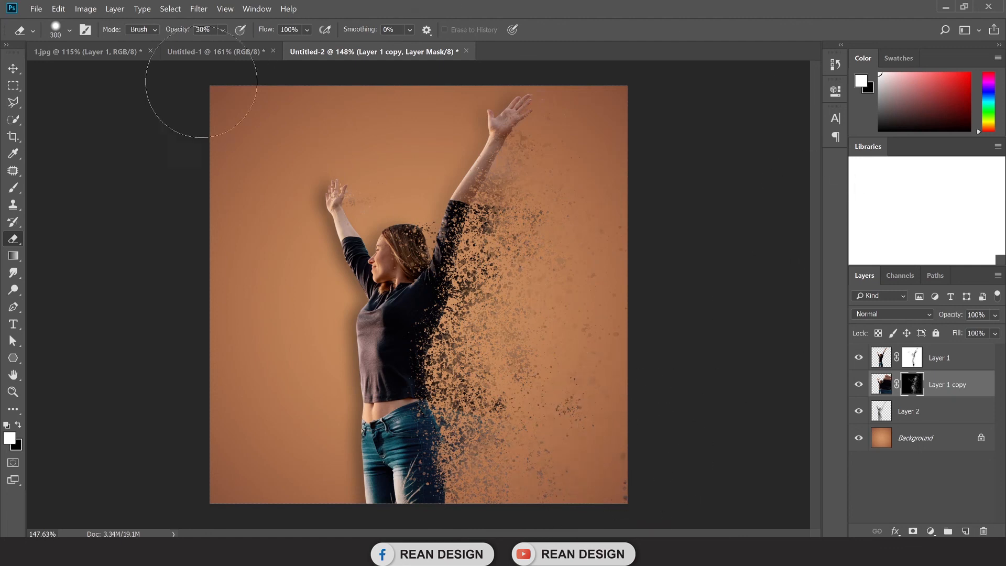
pyautogui.click(13, 69)
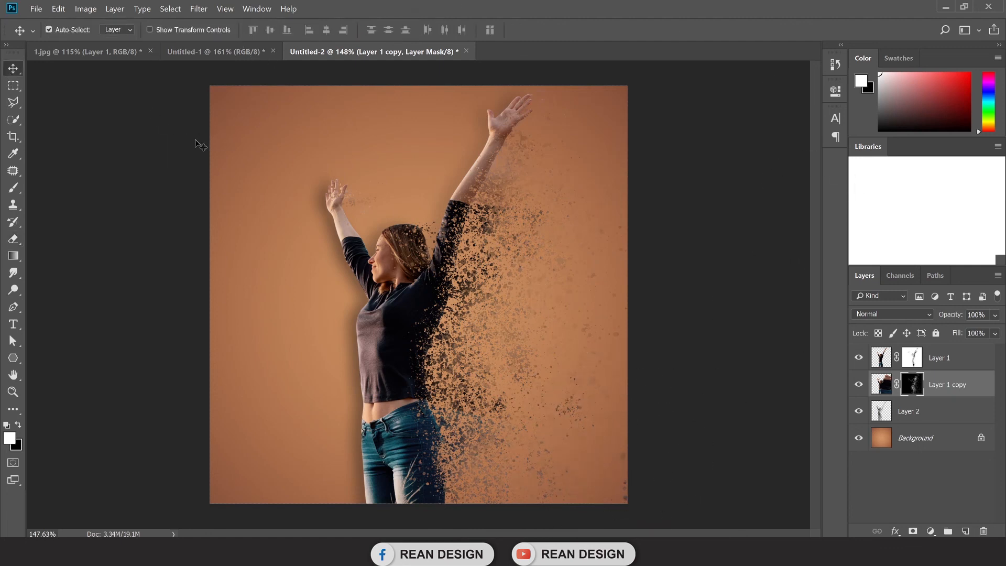
# Crop the canvas on all four sides to match Untitled-1's framing, cutting off the higher raised hand
pyautogui.click(13, 137)
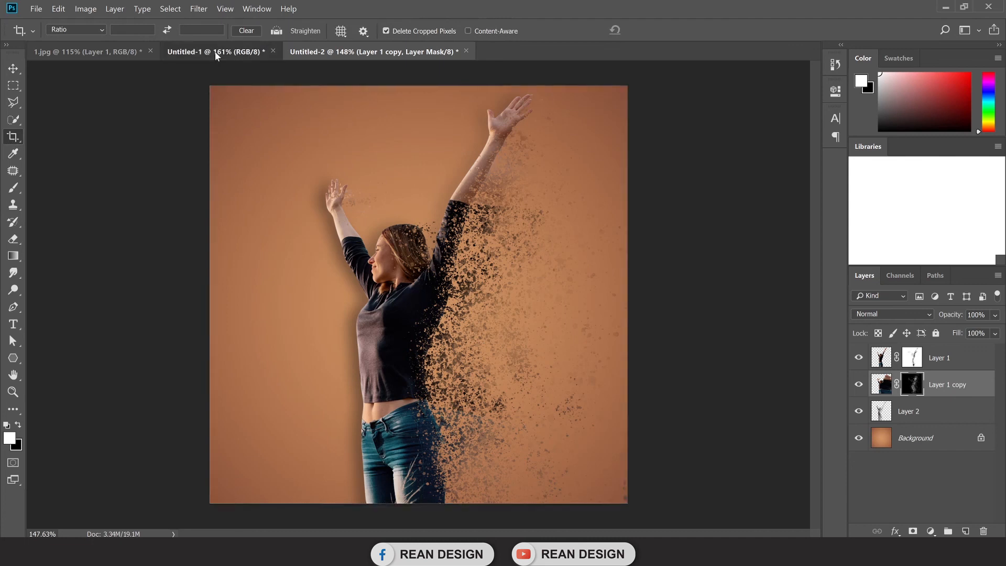
pyautogui.click(216, 51)
pyautogui.click(372, 52)
pyautogui.moveTo(213, 91); pyautogui.dragTo(213, 116)
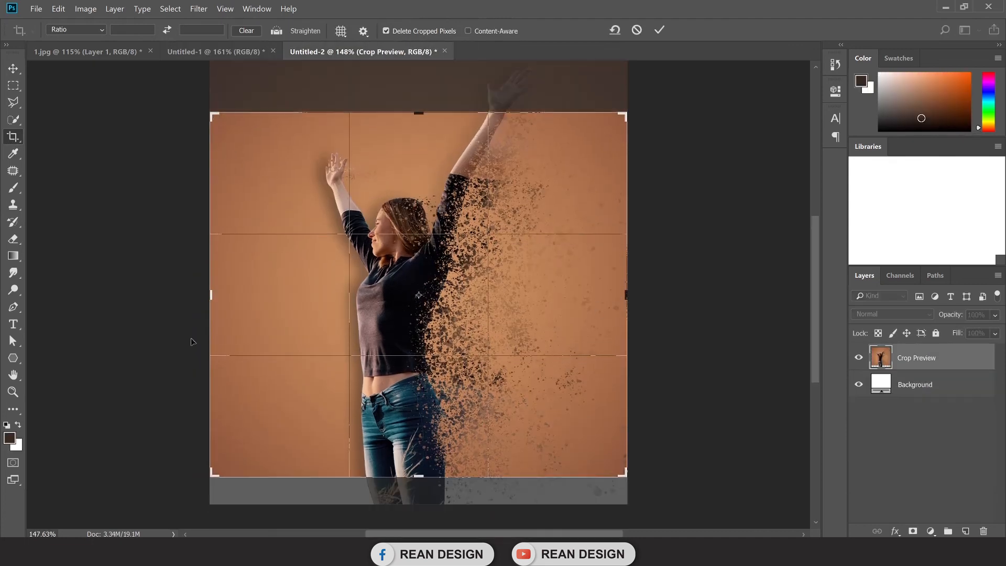
pyautogui.moveTo(208, 296); pyautogui.dragTo(242, 294)
pyautogui.moveTo(599, 293); pyautogui.dragTo(591, 292)
pyautogui.press('Return')
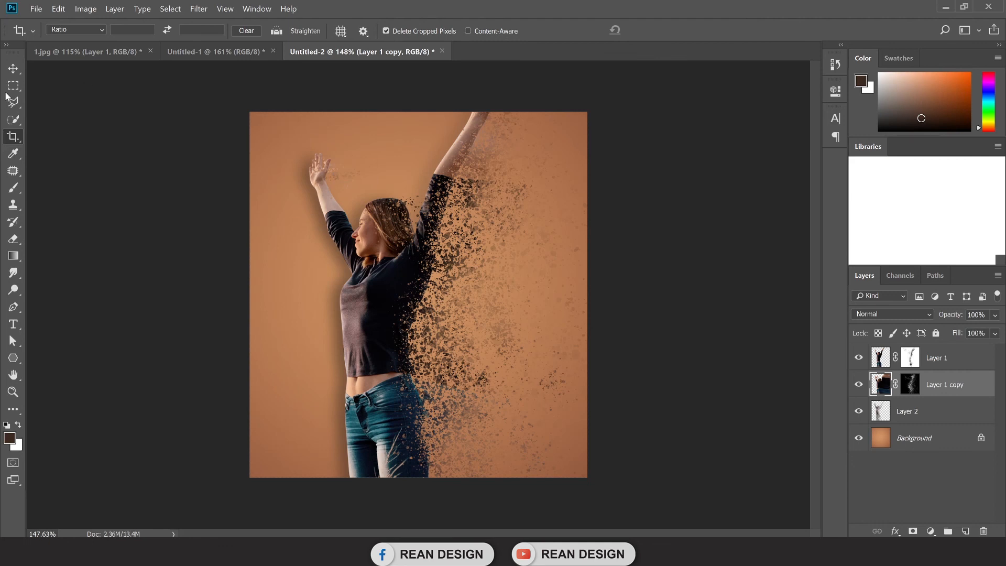
# Fade the particles beside the cropped raised arm on the Layer 1 copy mask with the 30% Eraser at size 150
pyautogui.click(13, 68)
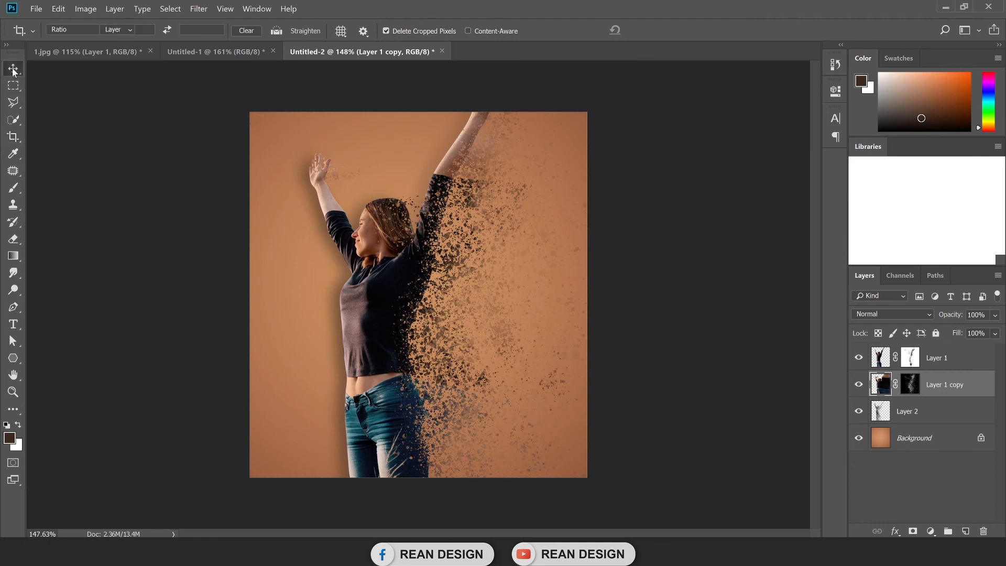
pyautogui.click(910, 387)
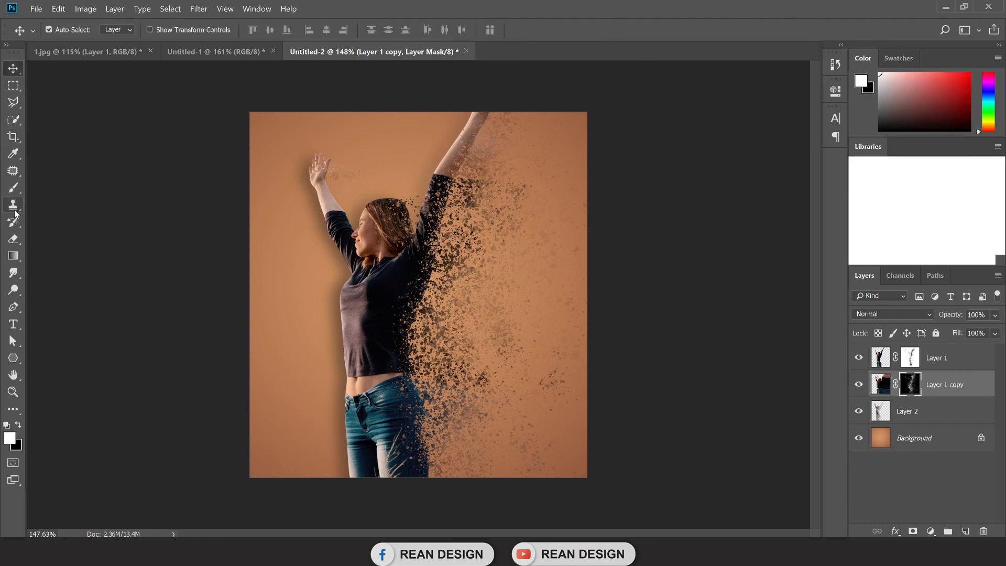
pyautogui.click(13, 238)
pyautogui.press('[')
pyautogui.press('[')
pyautogui.press('[')
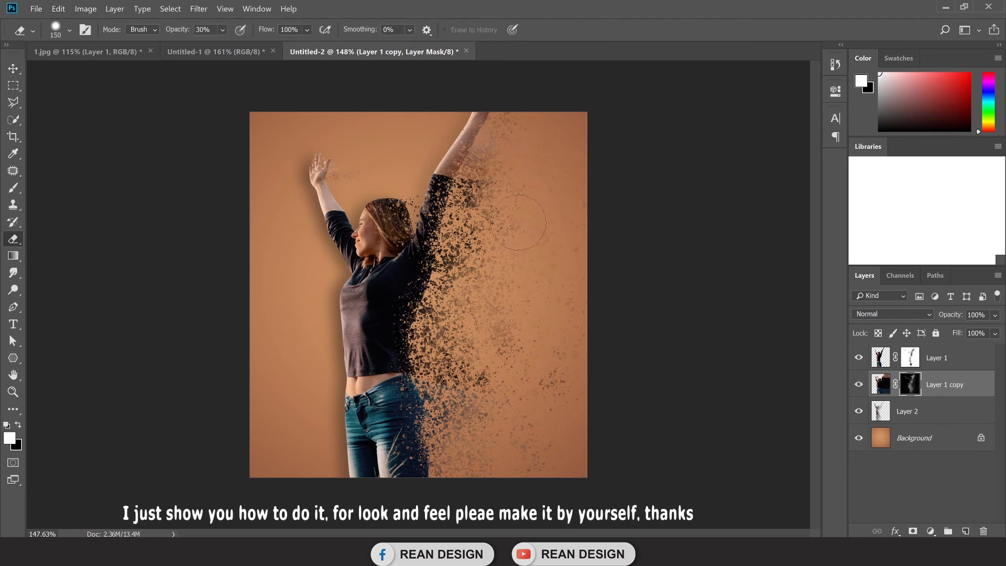
# Break up the edges of the arms and torso on the Layer 1 mask with the black spatter brush, reducing it to size 60
pyautogui.click(909, 361)
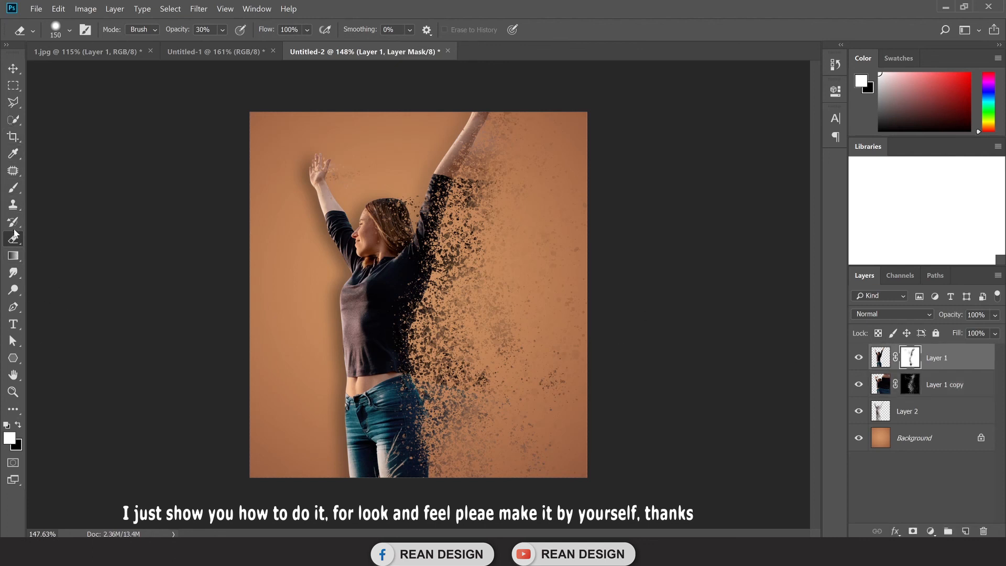
pyautogui.click(13, 188)
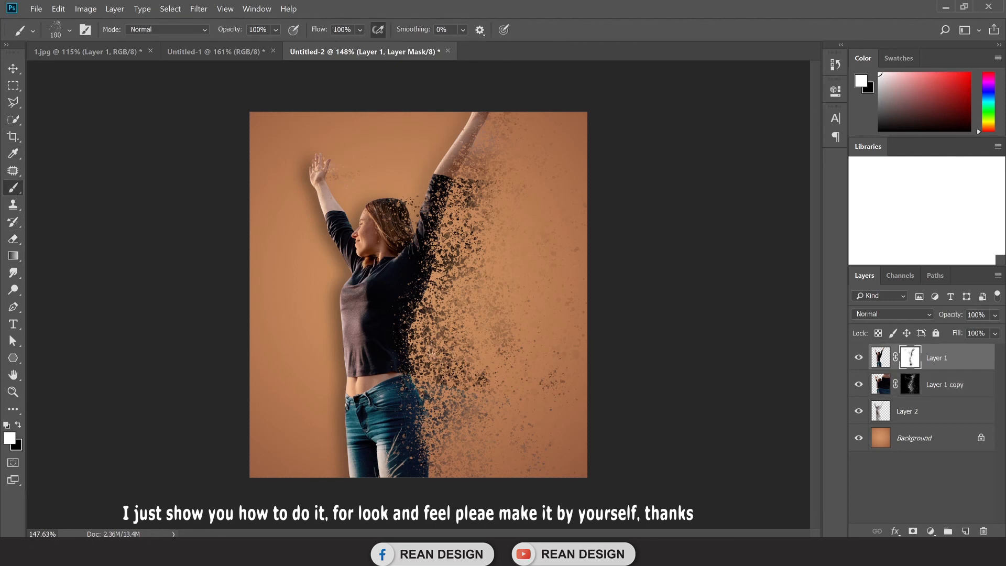
pyautogui.click(17, 426)
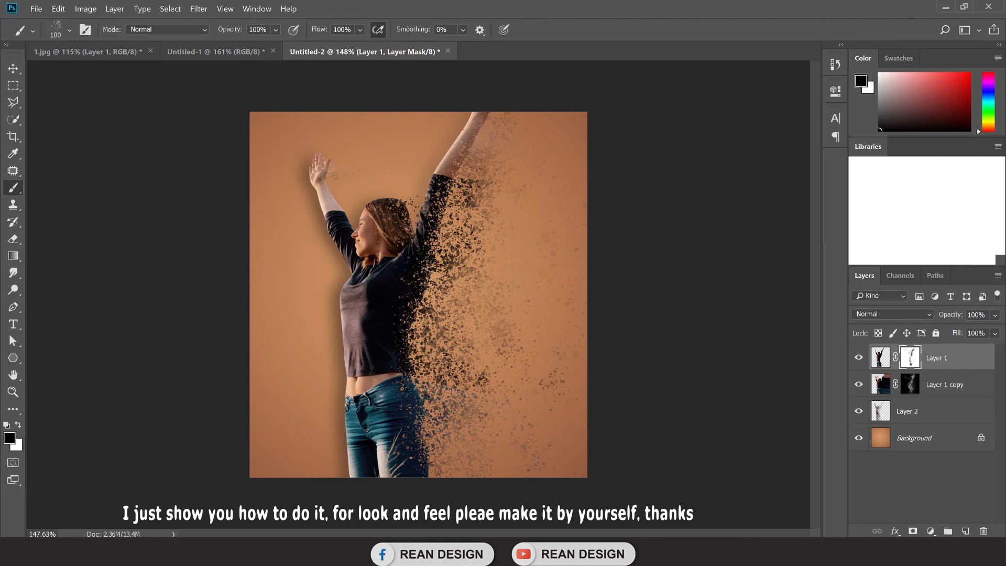
pyautogui.click(422, 293)
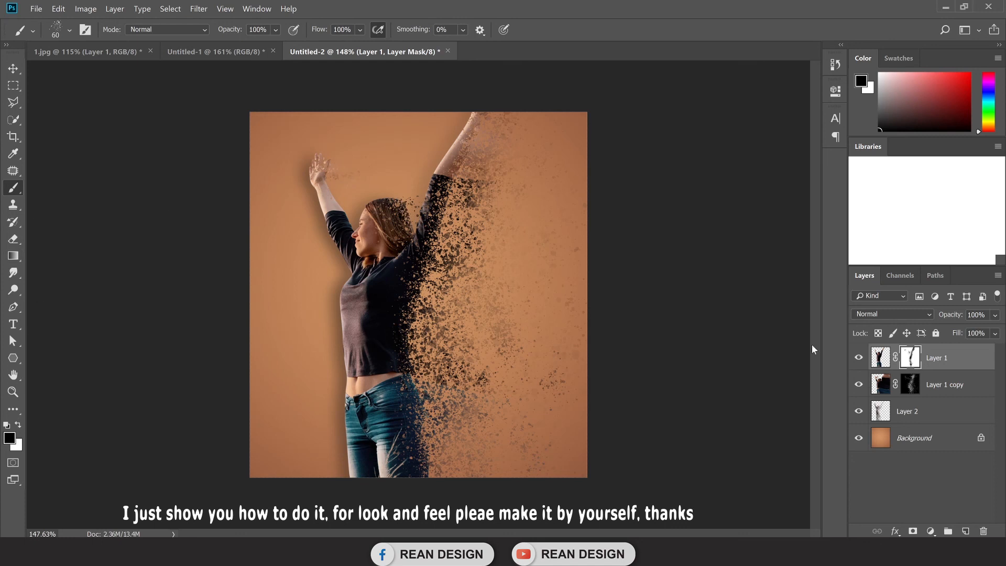
# Add particles around both raised arms on the Layer 1 copy mask with the white spatter brush at size 125, and compare with Untitled-1
pyautogui.click(908, 384)
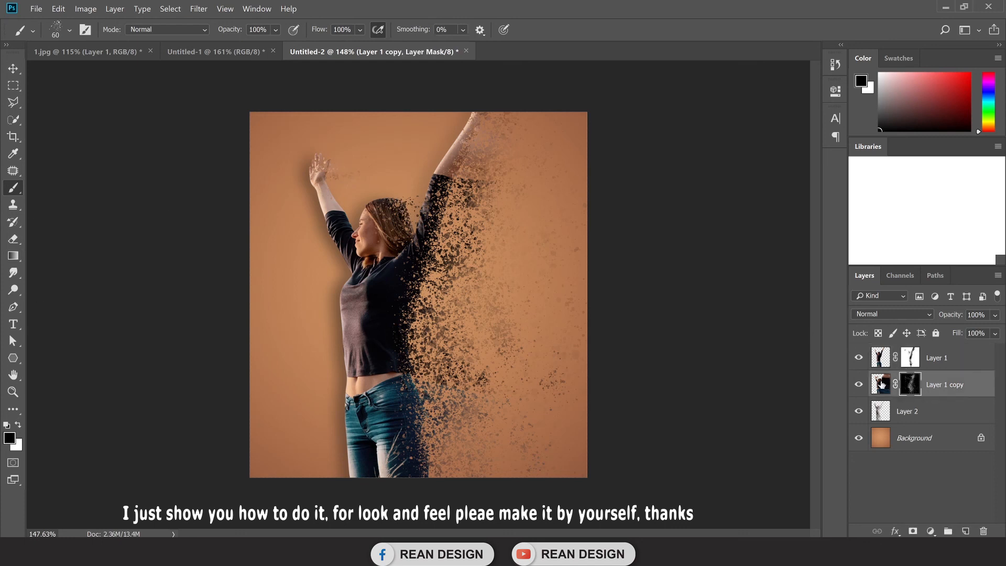
pyautogui.click(18, 422)
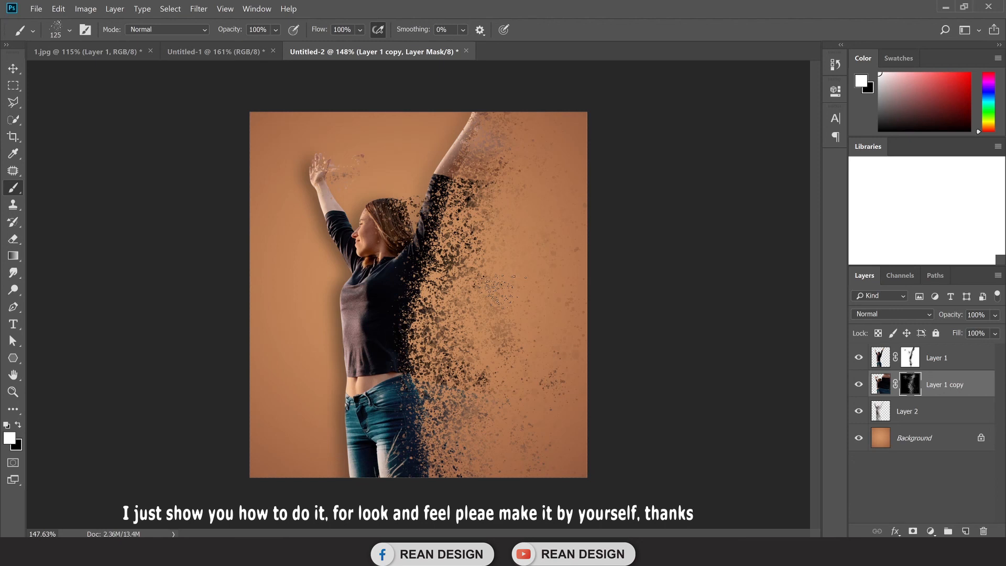
pyautogui.click(13, 68)
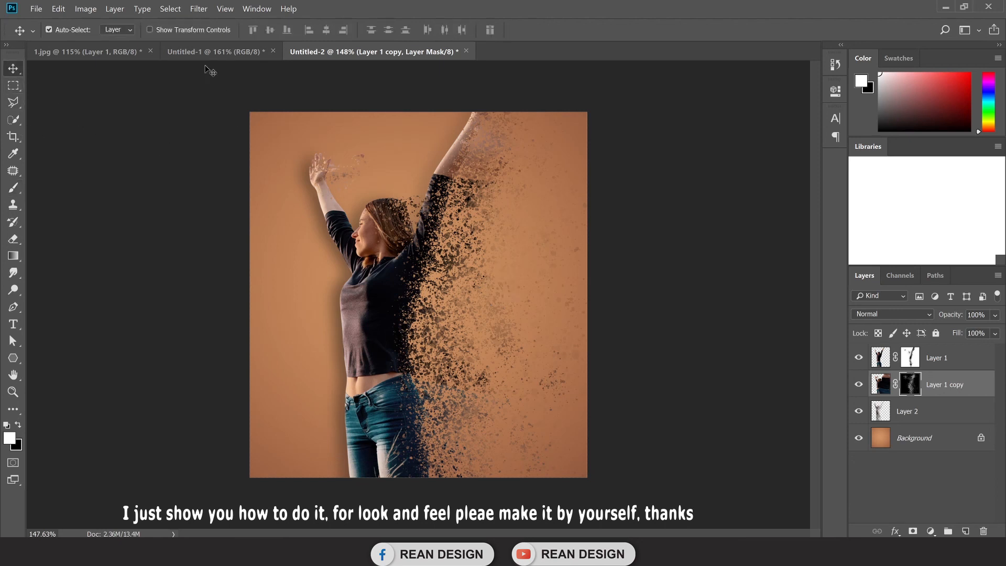
pyautogui.click(212, 51)
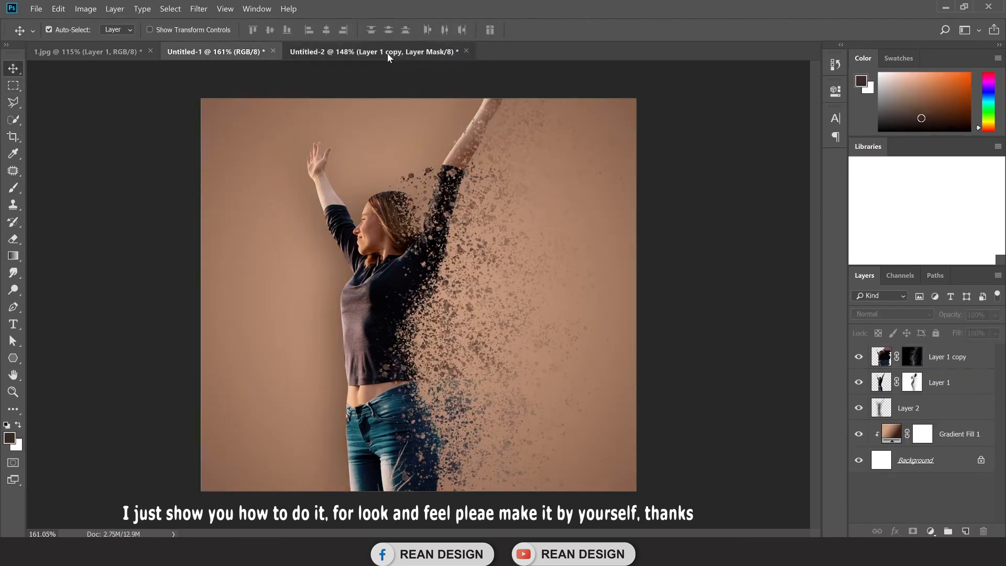
pyautogui.click(387, 53)
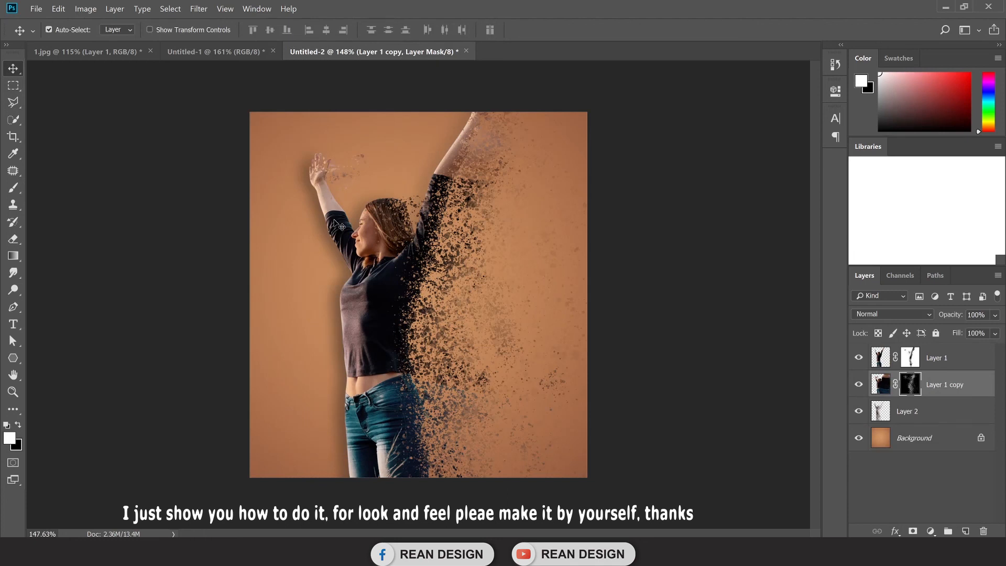